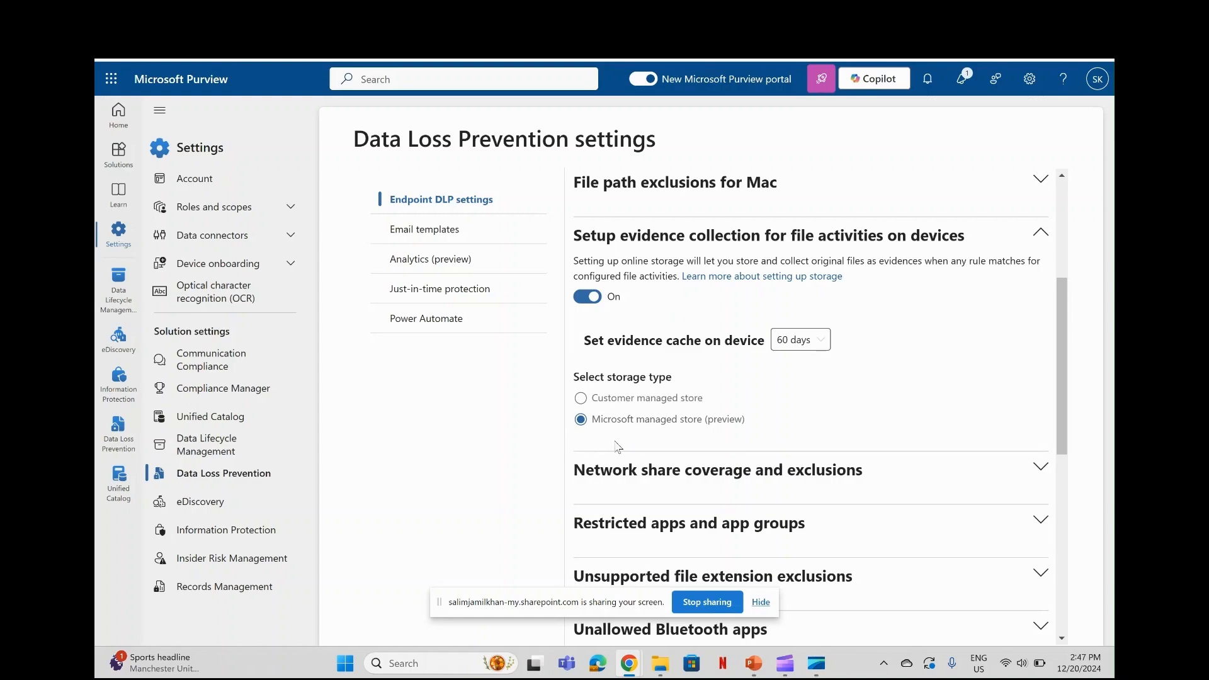
Check the evidence cache duration choices and select Customer managed store as the evidence storage type.
click(797, 340)
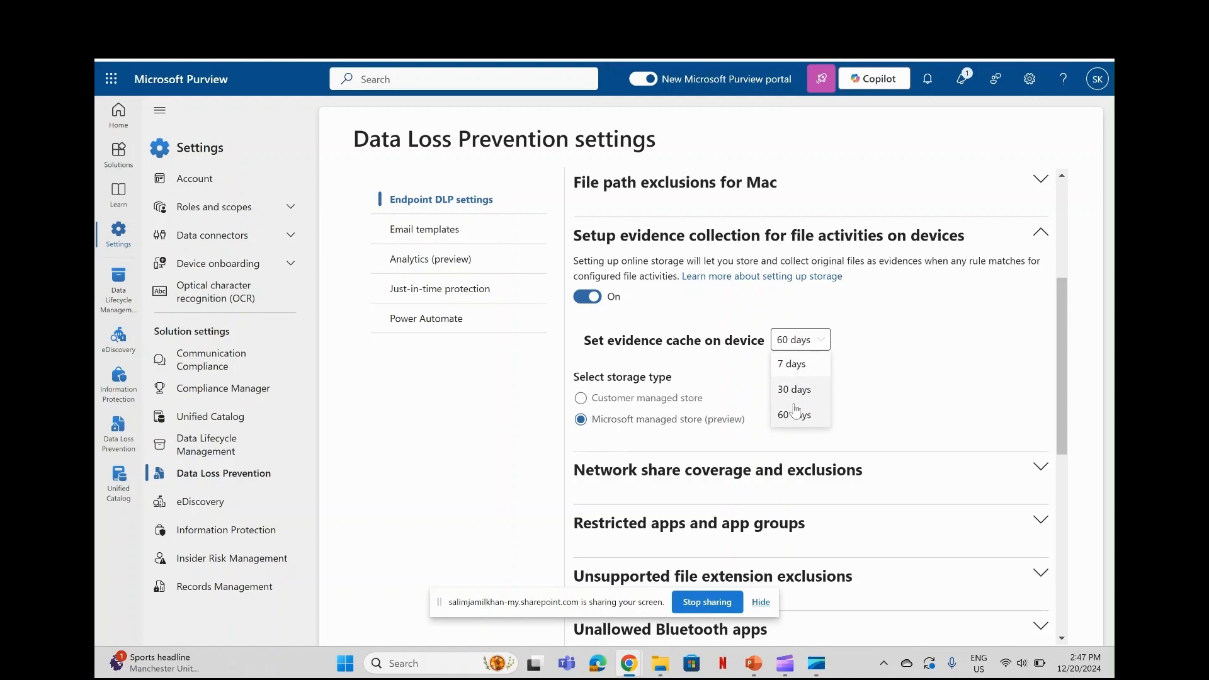
click(610, 401)
click(611, 401)
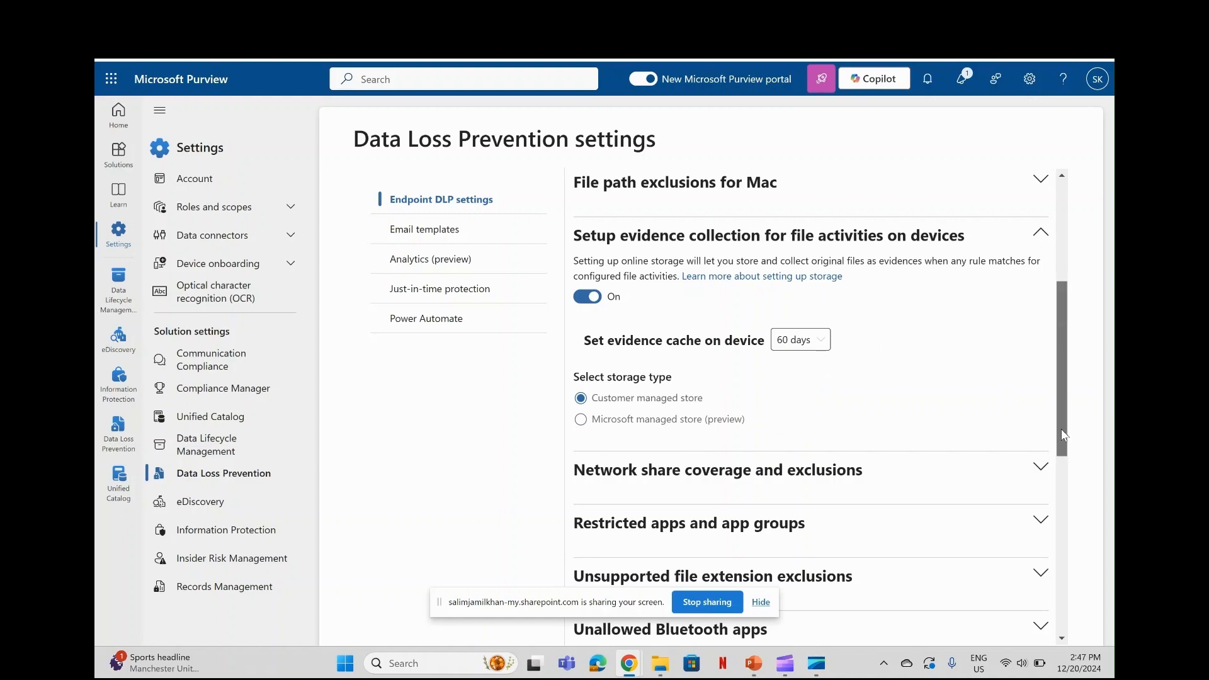
Reload the Endpoint DLP settings and expand the evidence collection section to show its customer managed storage list.
drag(1074, 444, 1073, 472)
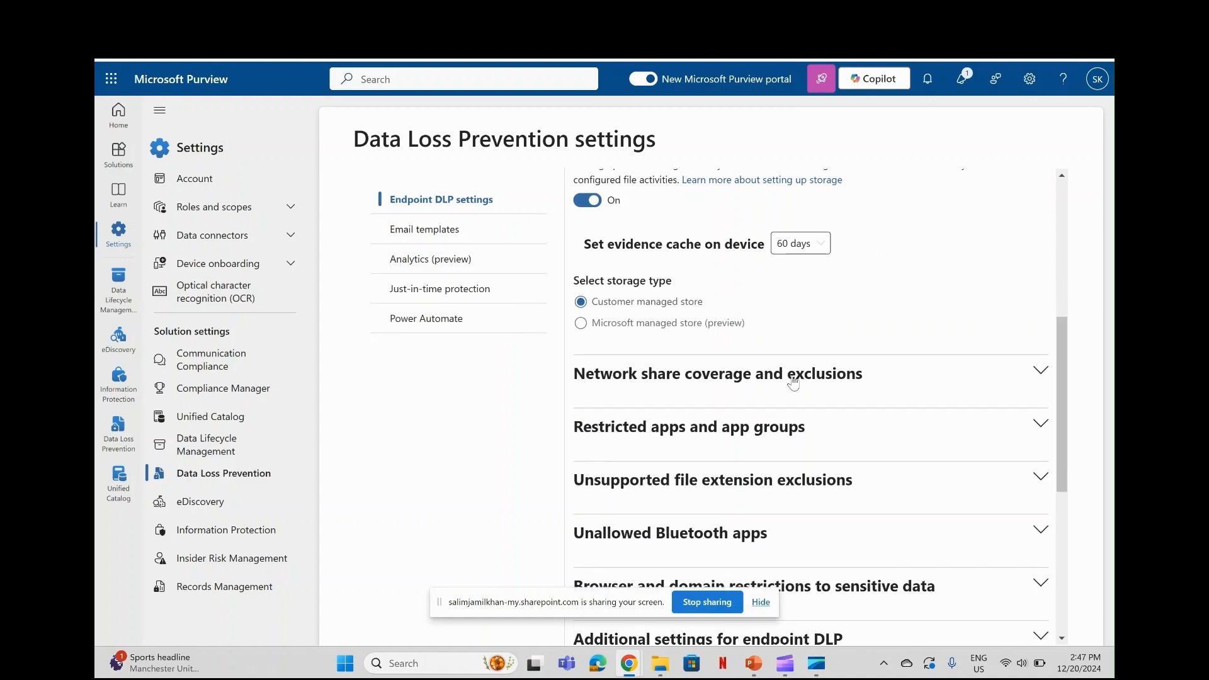
click(463, 234)
click(458, 201)
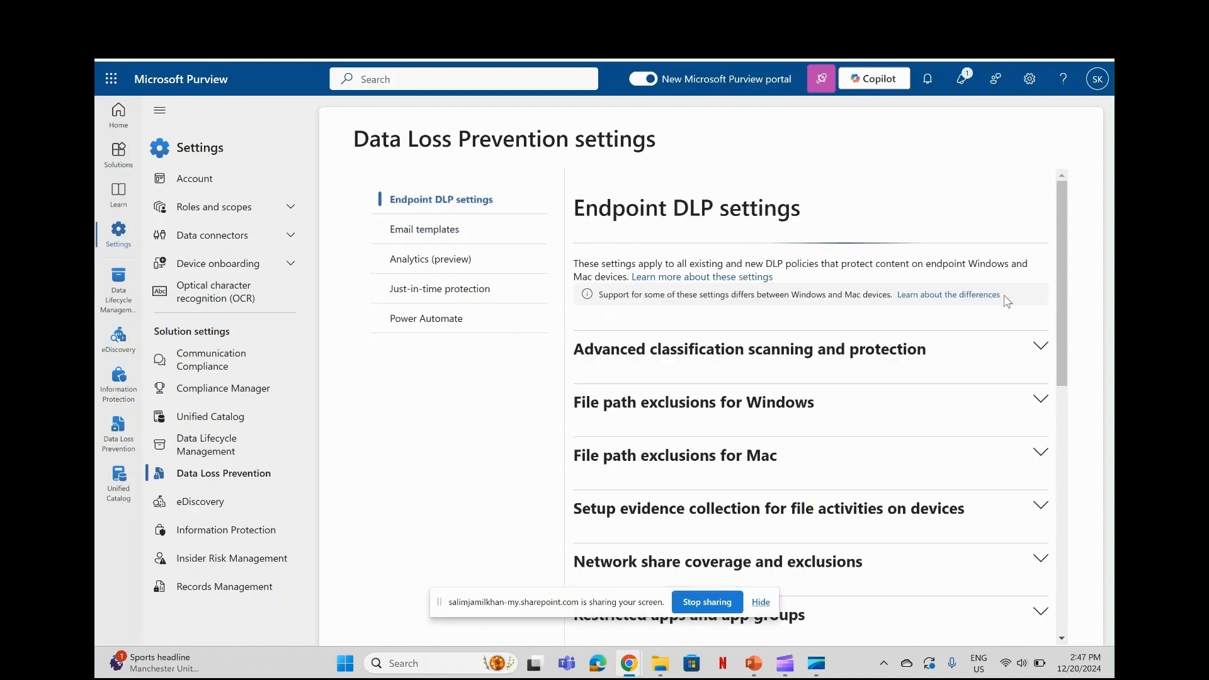
drag(1062, 327, 1087, 406)
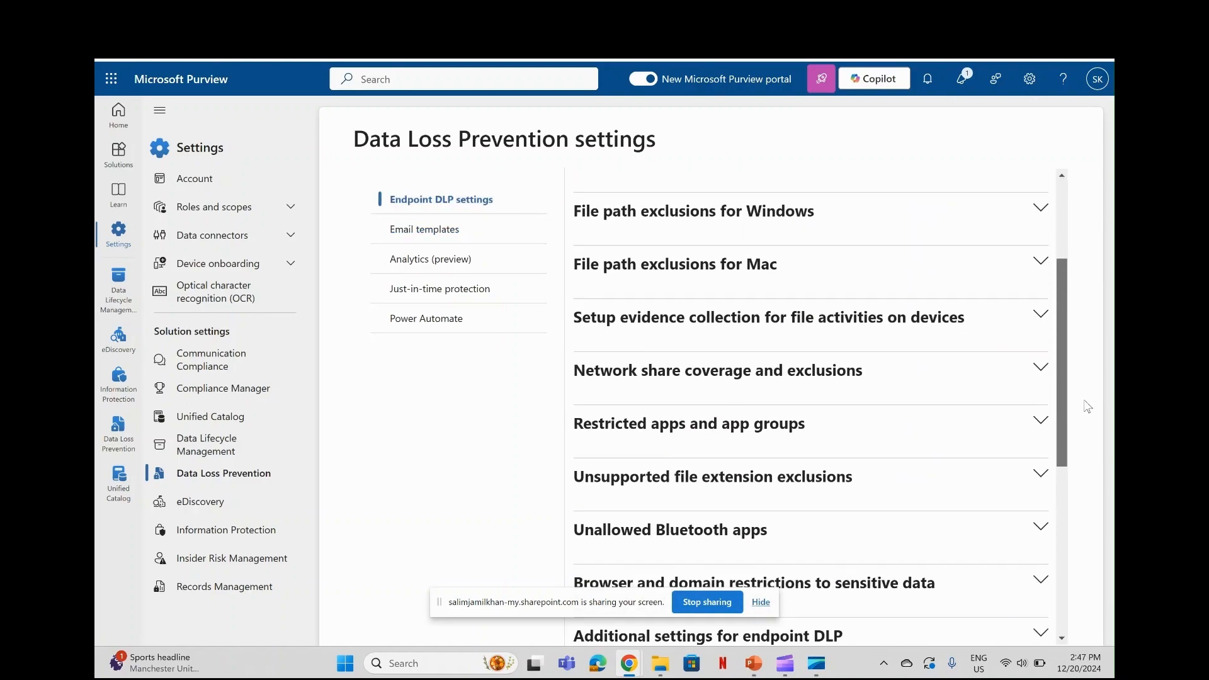
click(1041, 316)
drag(1062, 396, 1082, 481)
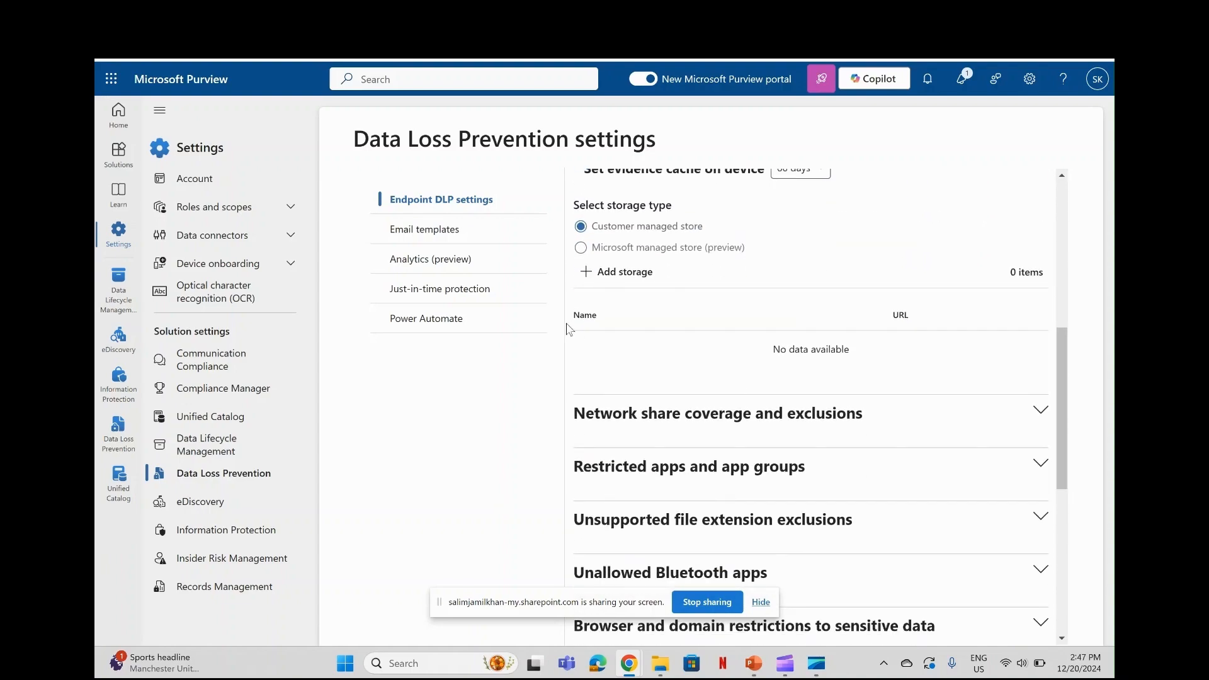
Open the form for adding evidence storage, and bring up the purviewdataevidence container's properties in the Microsoft Azure window at full size.
click(592, 271)
click(729, 239)
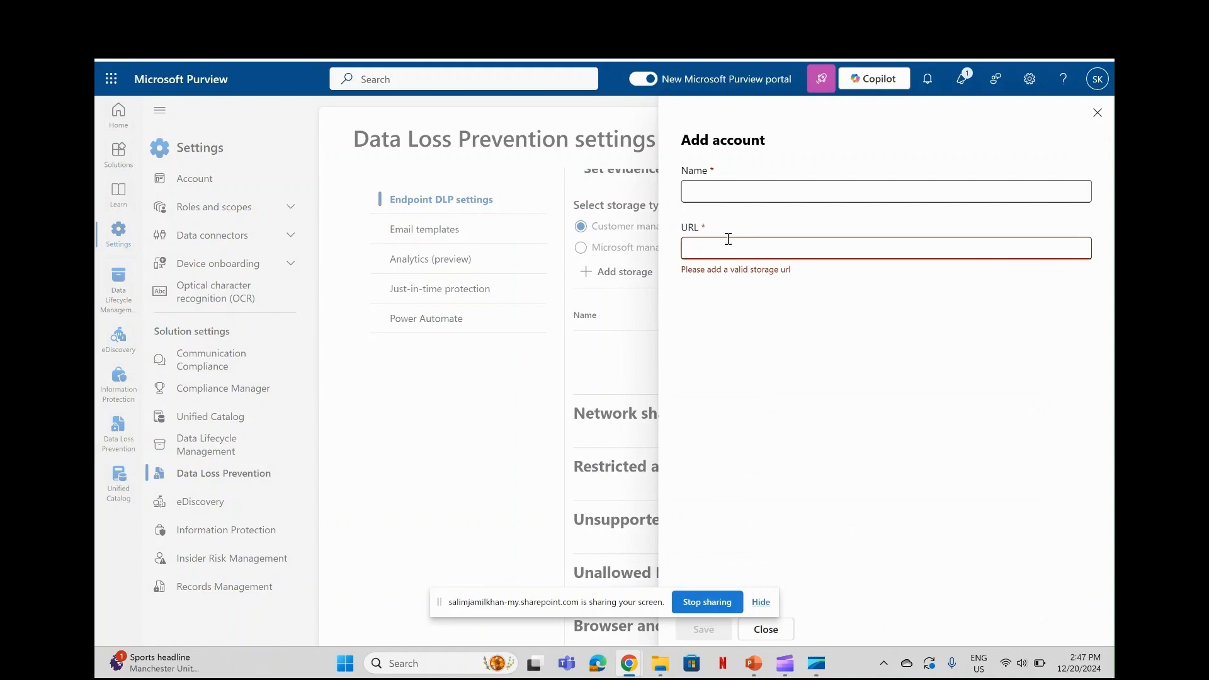
click(629, 663)
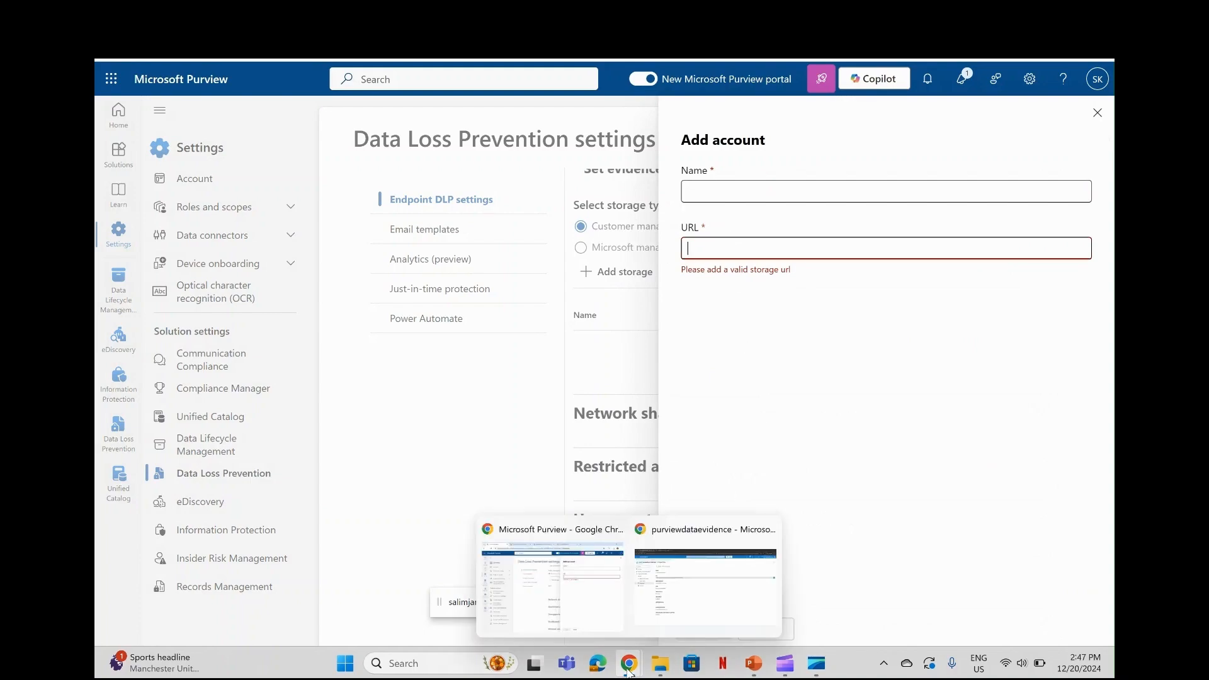
click(674, 559)
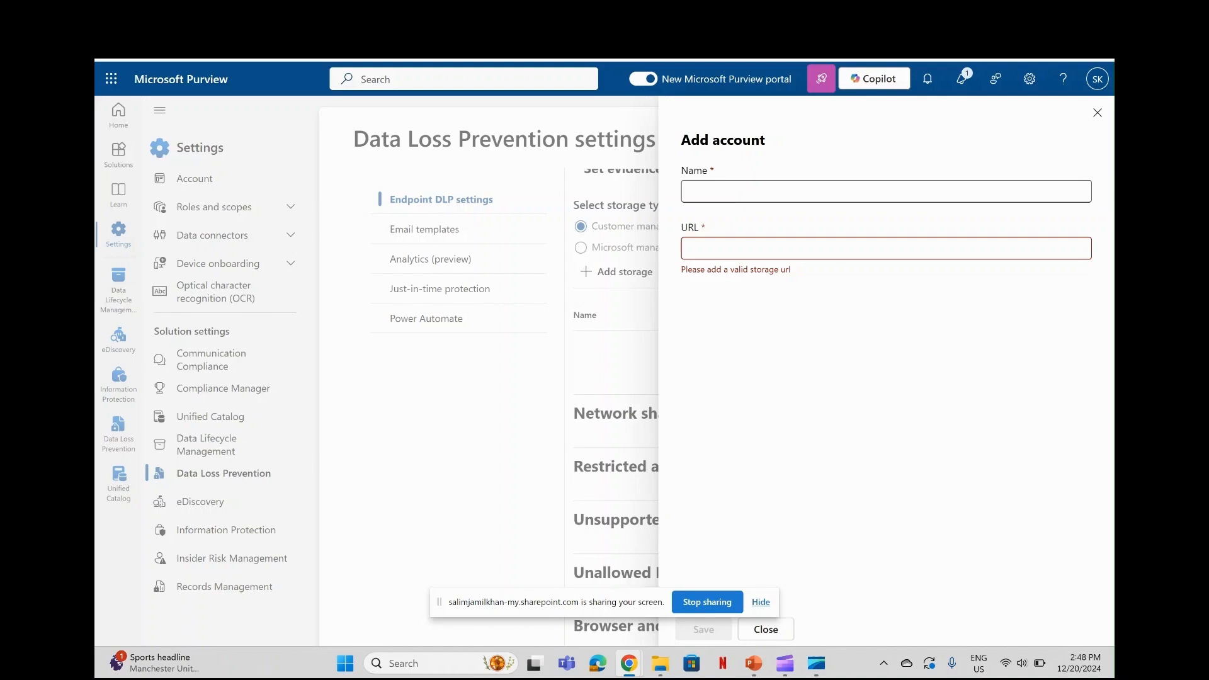
drag(1113, 272, 608, 326)
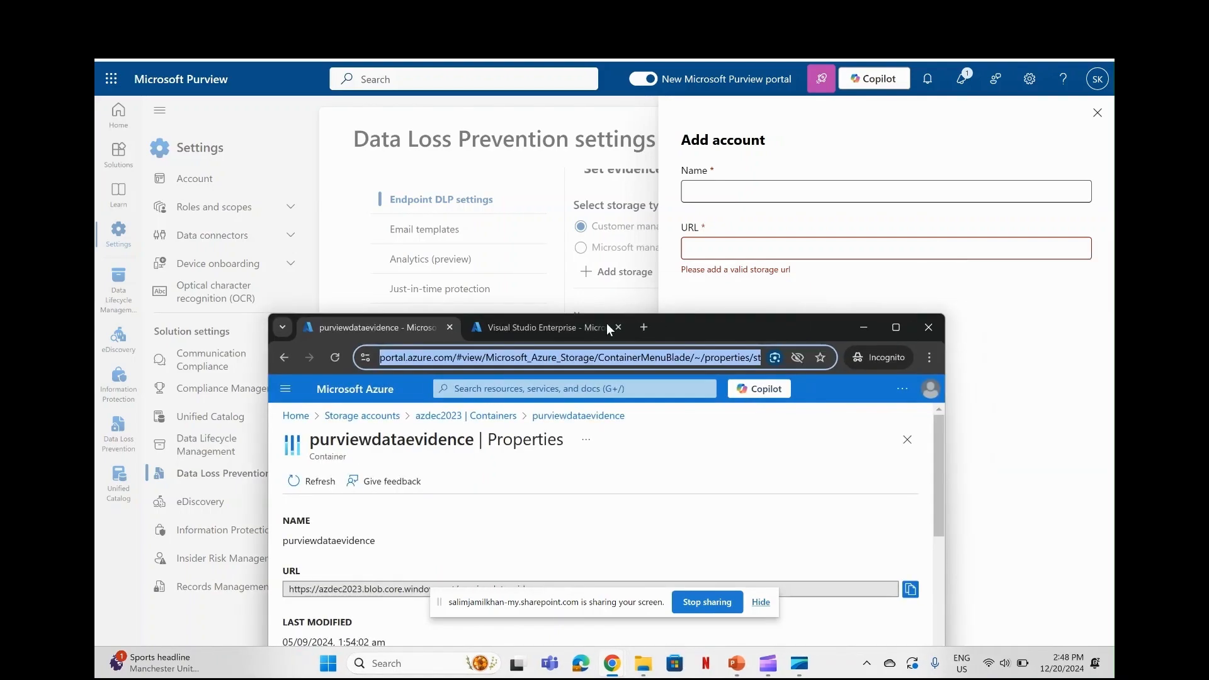
double_click(694, 323)
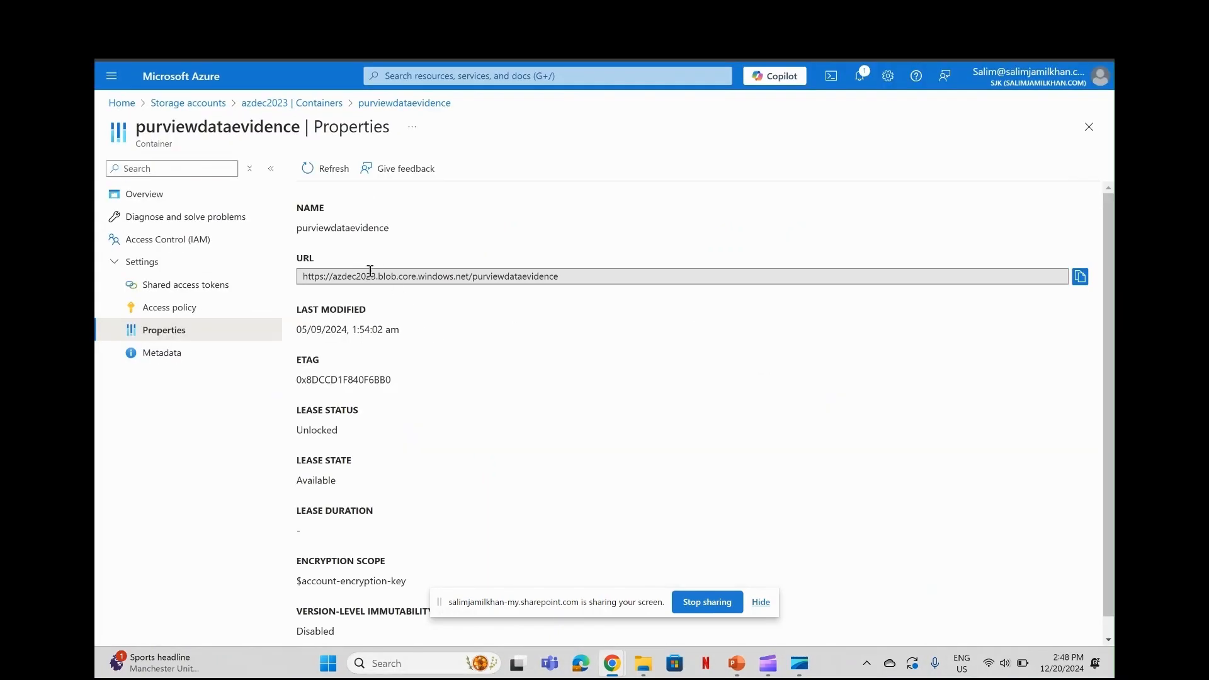
Examine the purviewdataevidence container's URL and switch to the other Azure page.
click(341, 282)
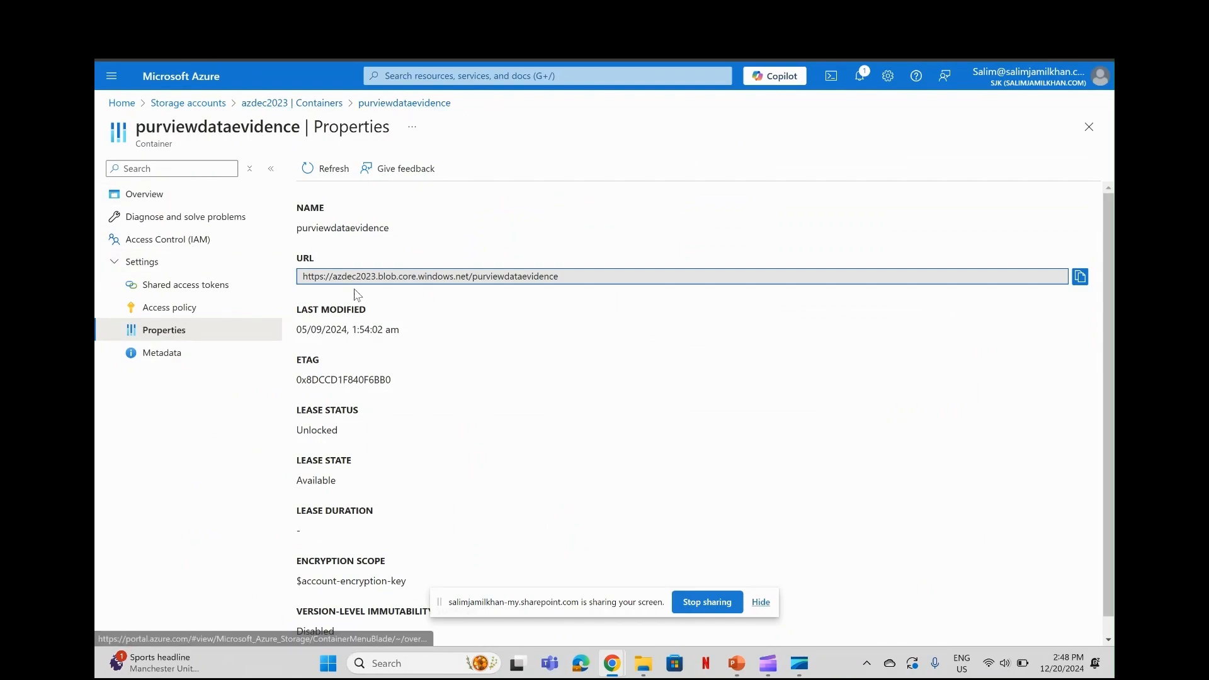
drag(309, 278, 499, 273)
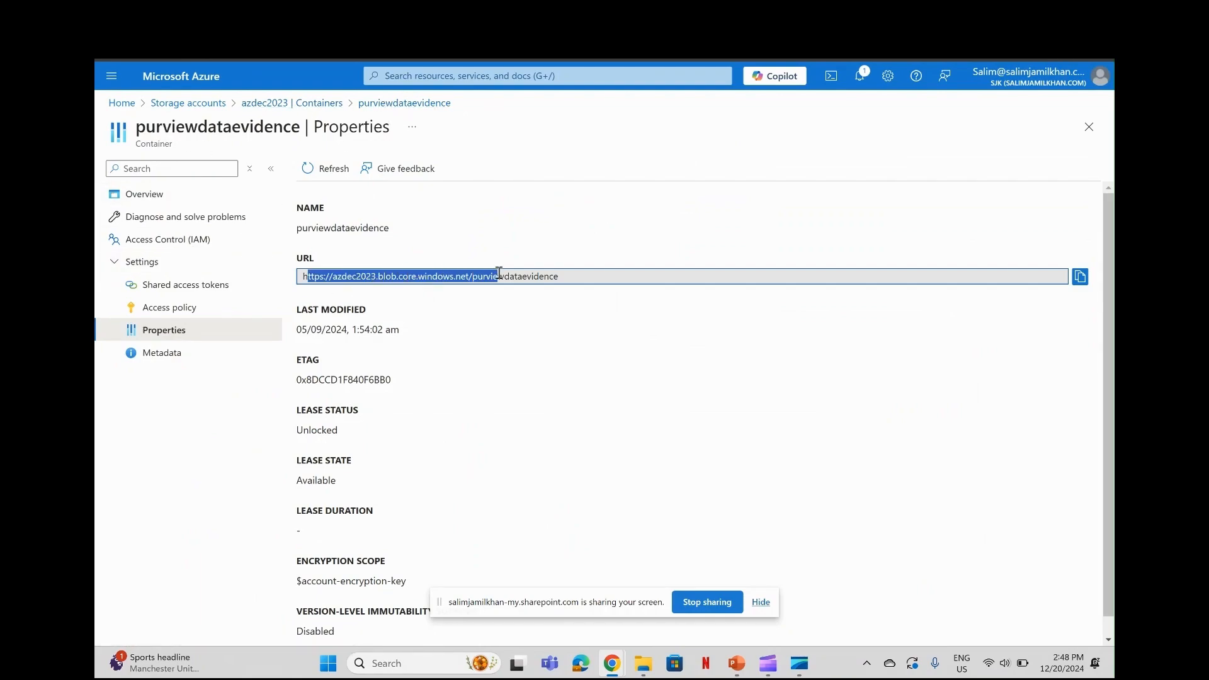
click(609, 275)
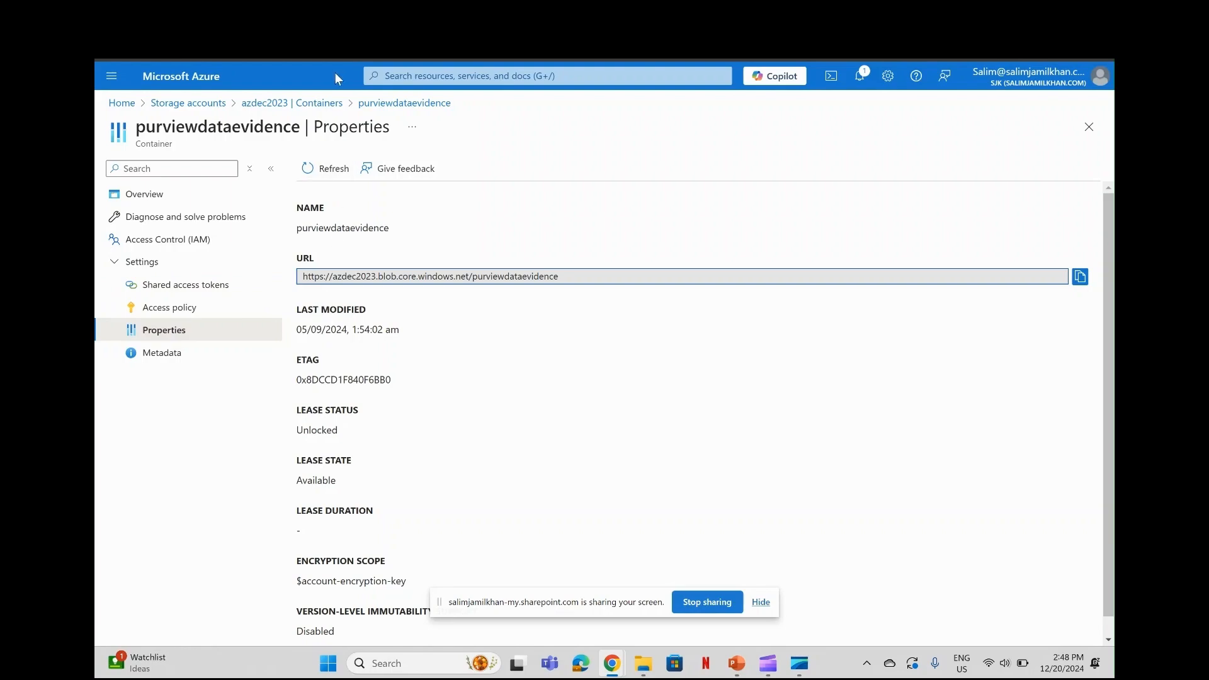
key(ctrl+Tab)
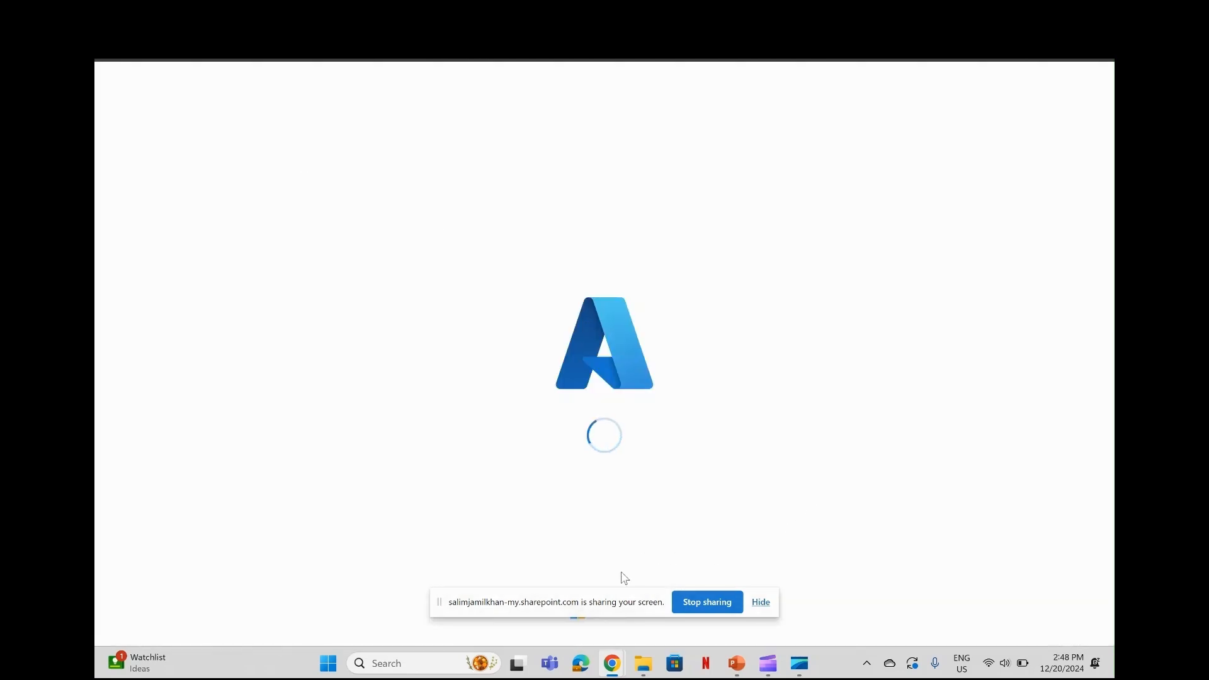
Return to Microsoft Purview, discard the empty storage account form and set the evidence storage type to Microsoft managed store (preview).
mouse_move(611, 663)
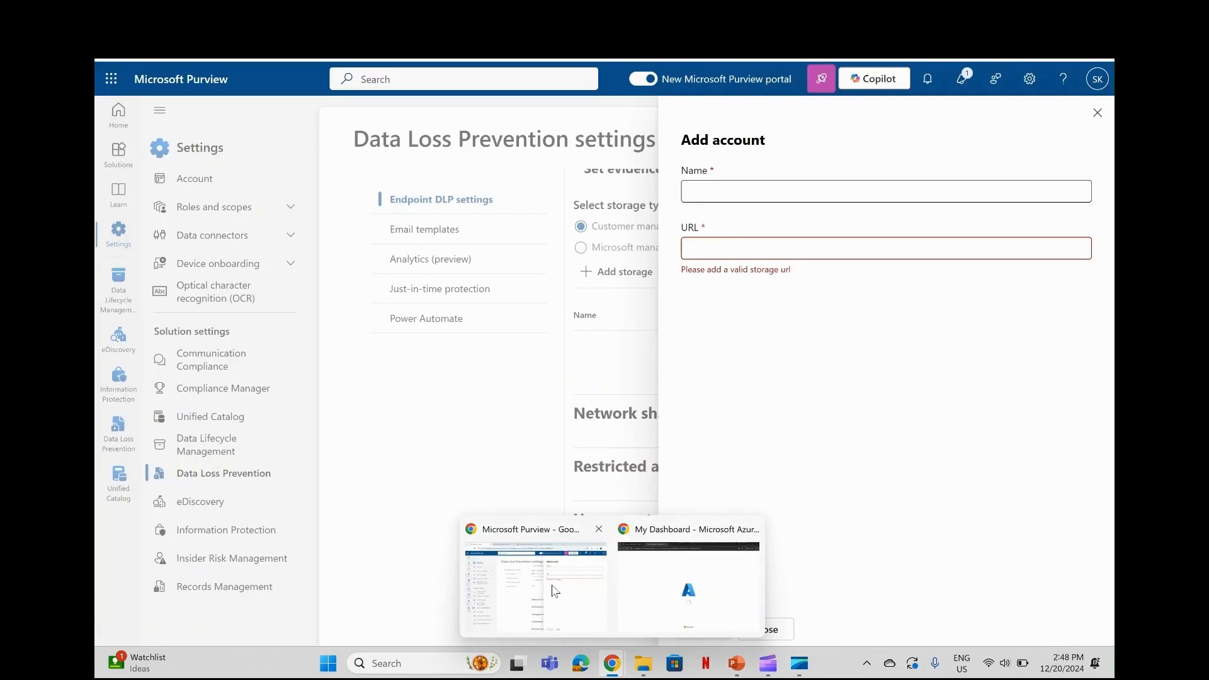
click(554, 586)
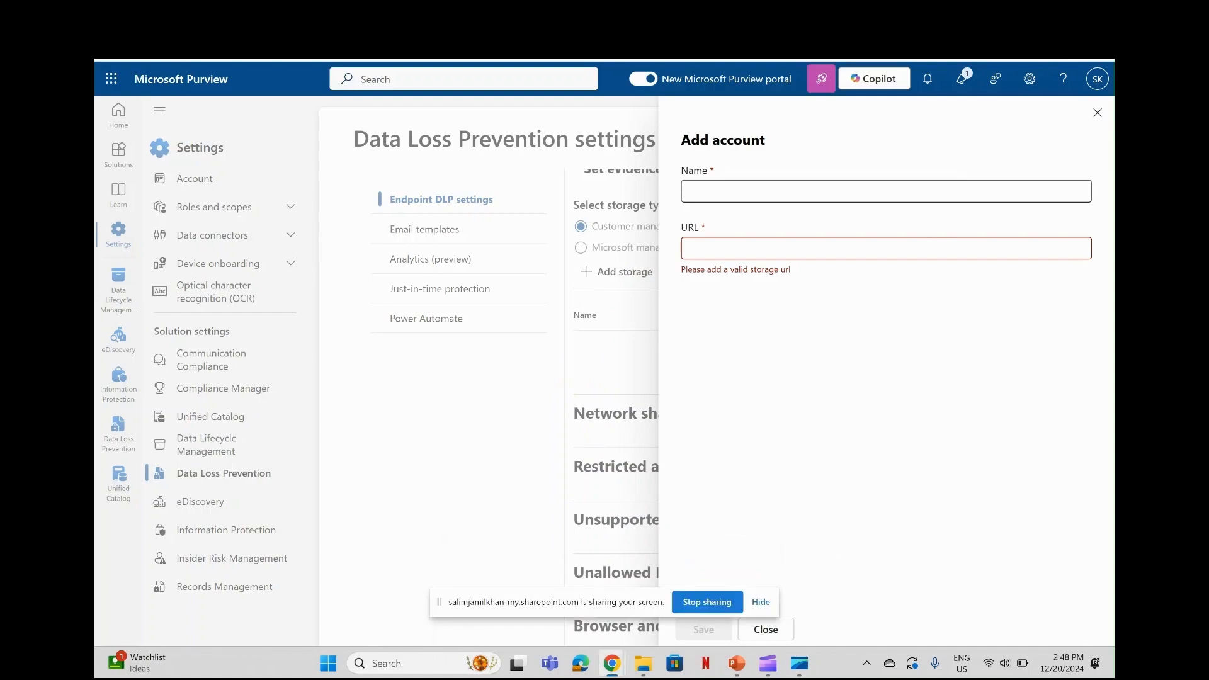
click(1097, 113)
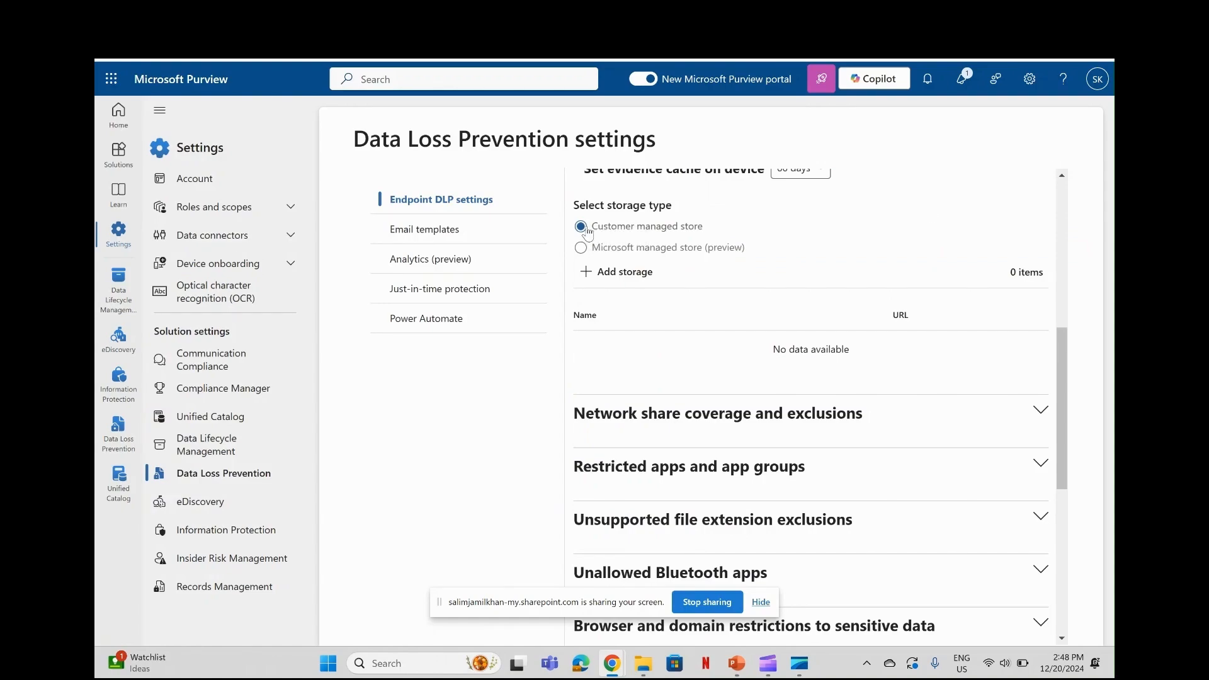
click(581, 248)
scroll(618, 642, down, 2)
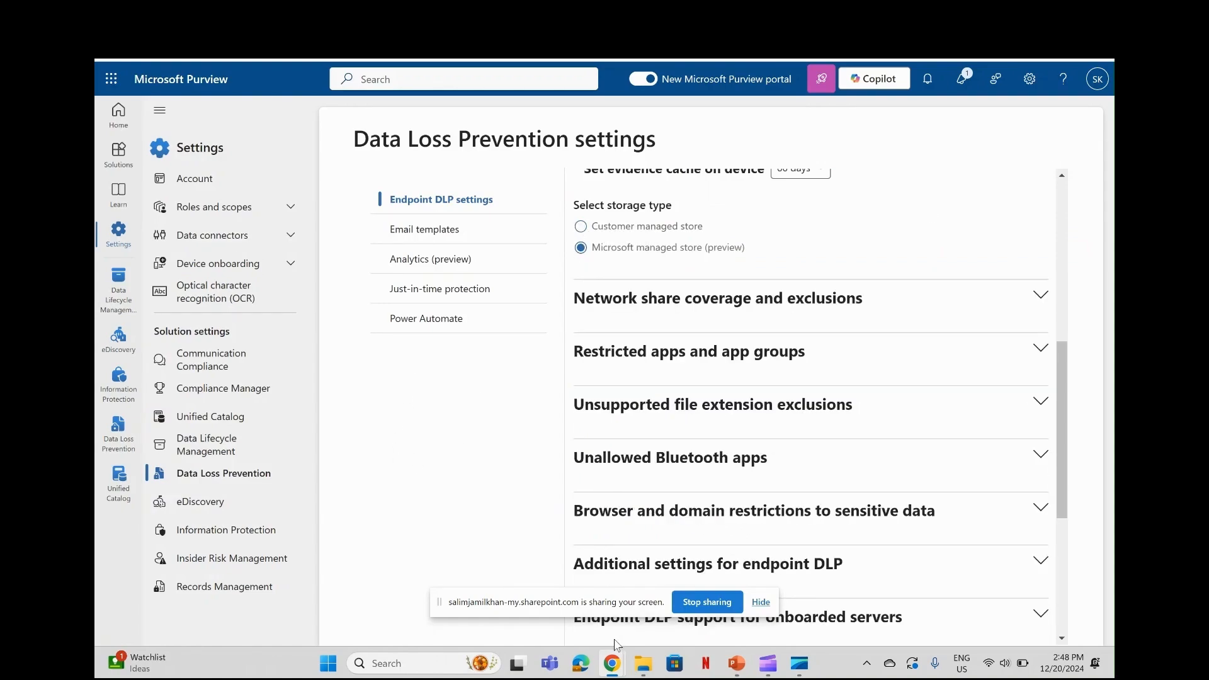
Switch to the Visual Studio Enterprise subscription's Access control (IAM) page in Microsoft Azure and dismiss the credit notification.
mouse_move(613, 660)
click(664, 592)
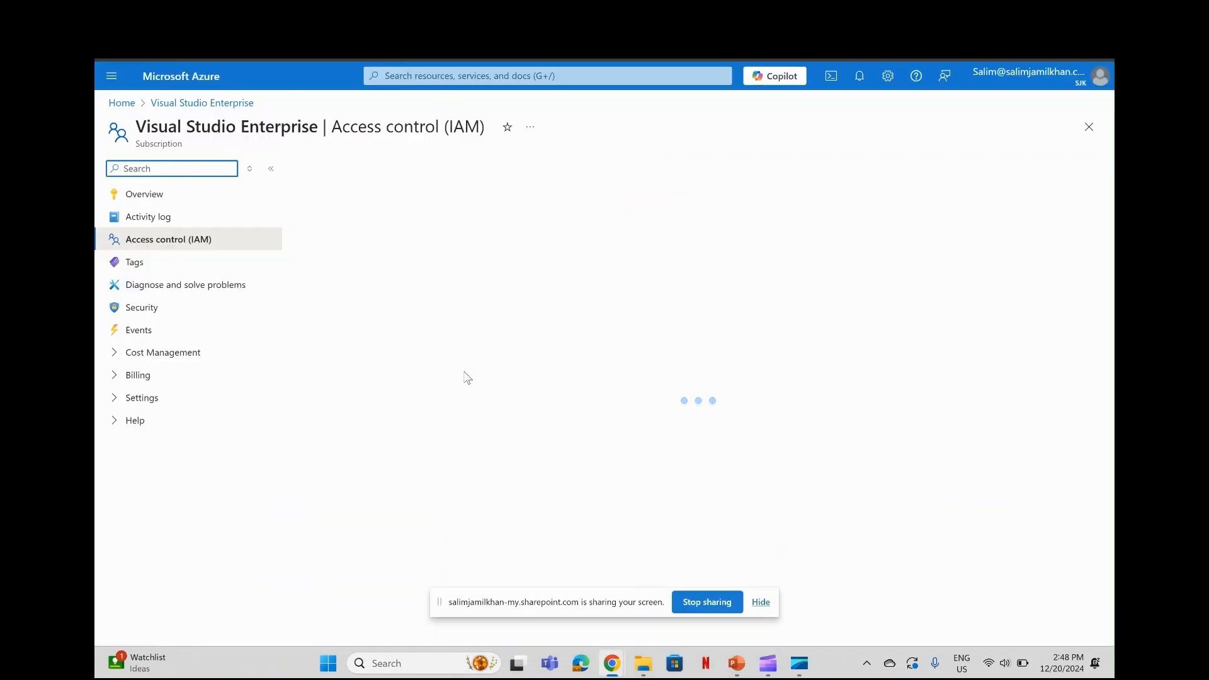
click(761, 601)
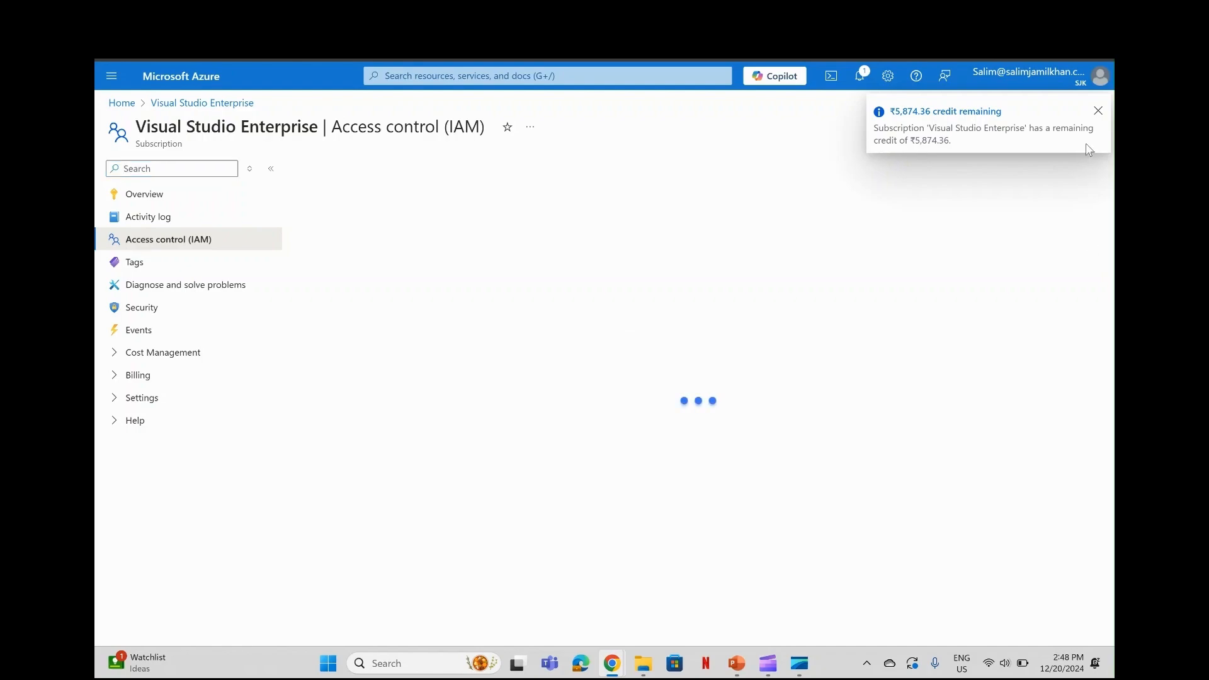
click(1098, 110)
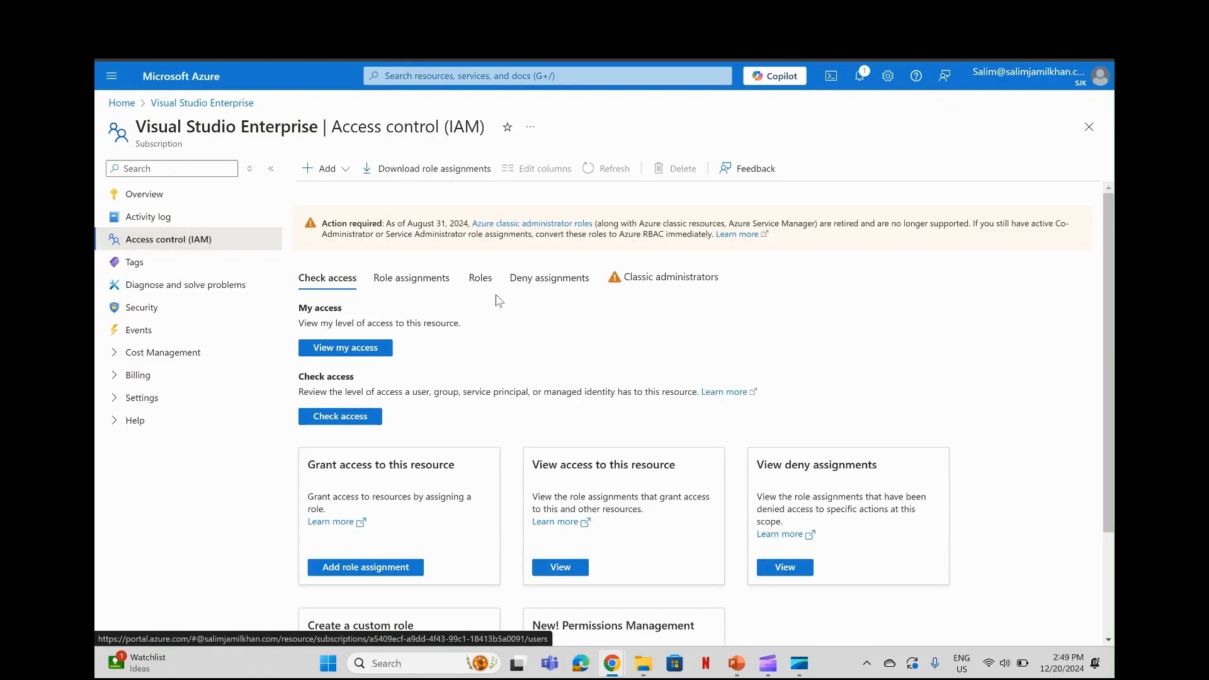
List the subscription's roles and filter them by type to Custom role.
click(482, 279)
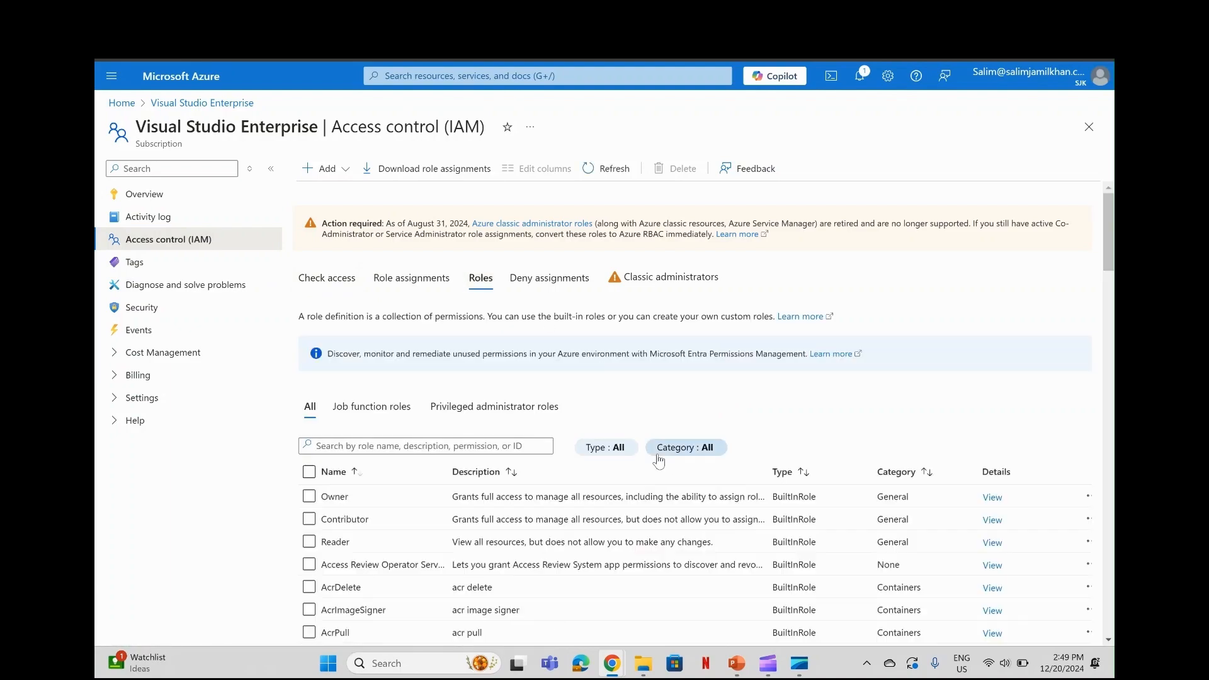
click(683, 452)
click(682, 448)
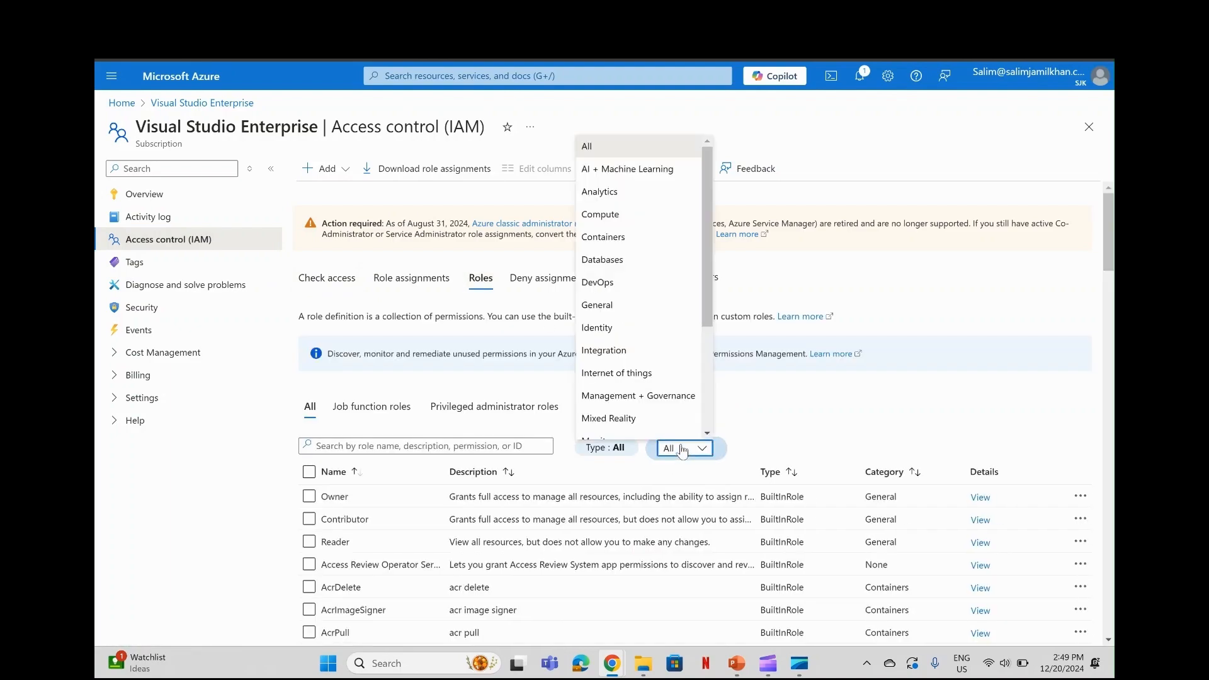
click(607, 448)
click(617, 449)
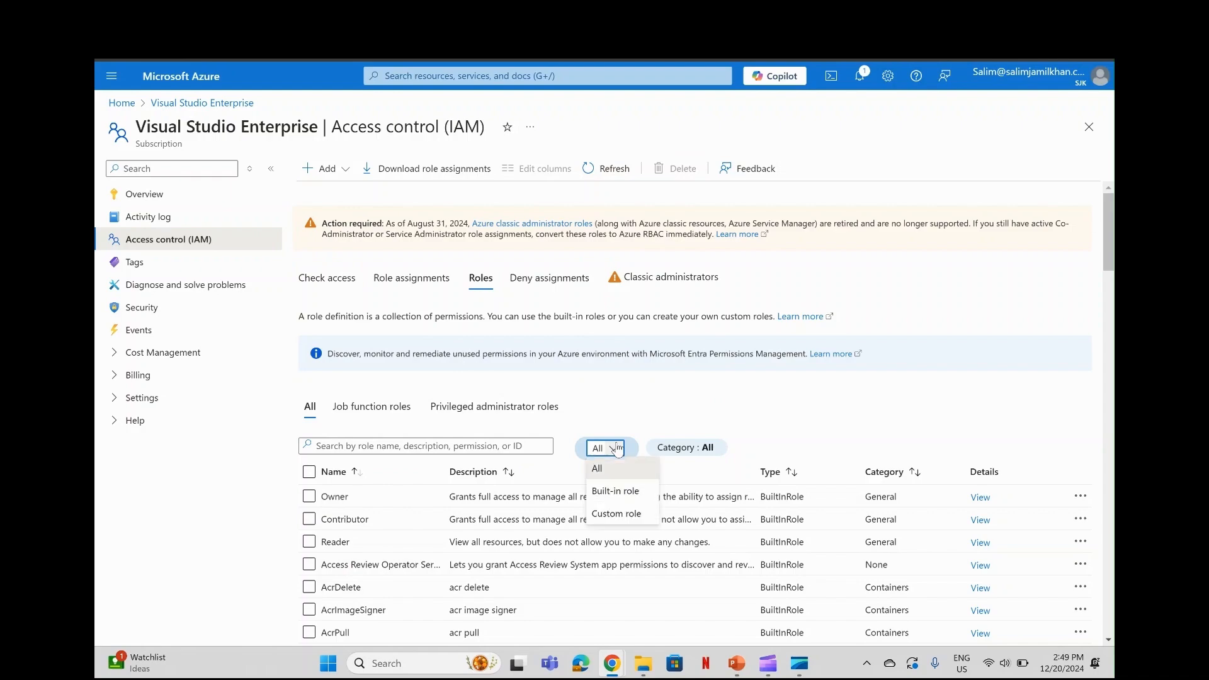
click(623, 512)
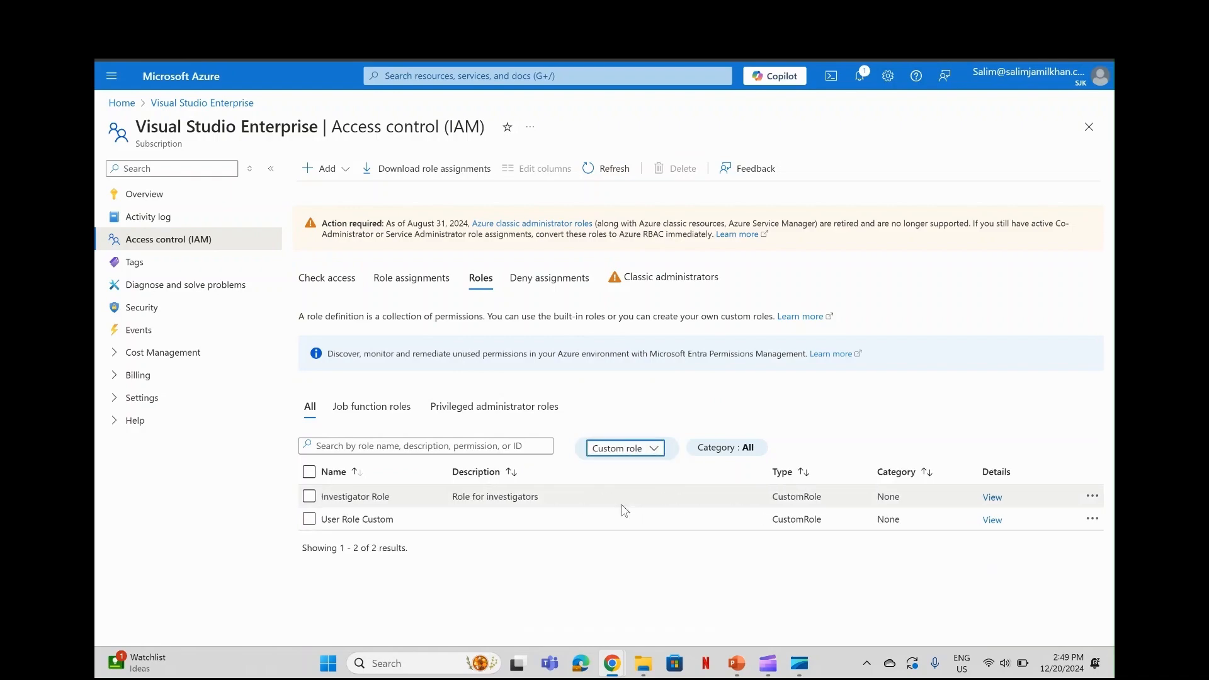
click(489, 584)
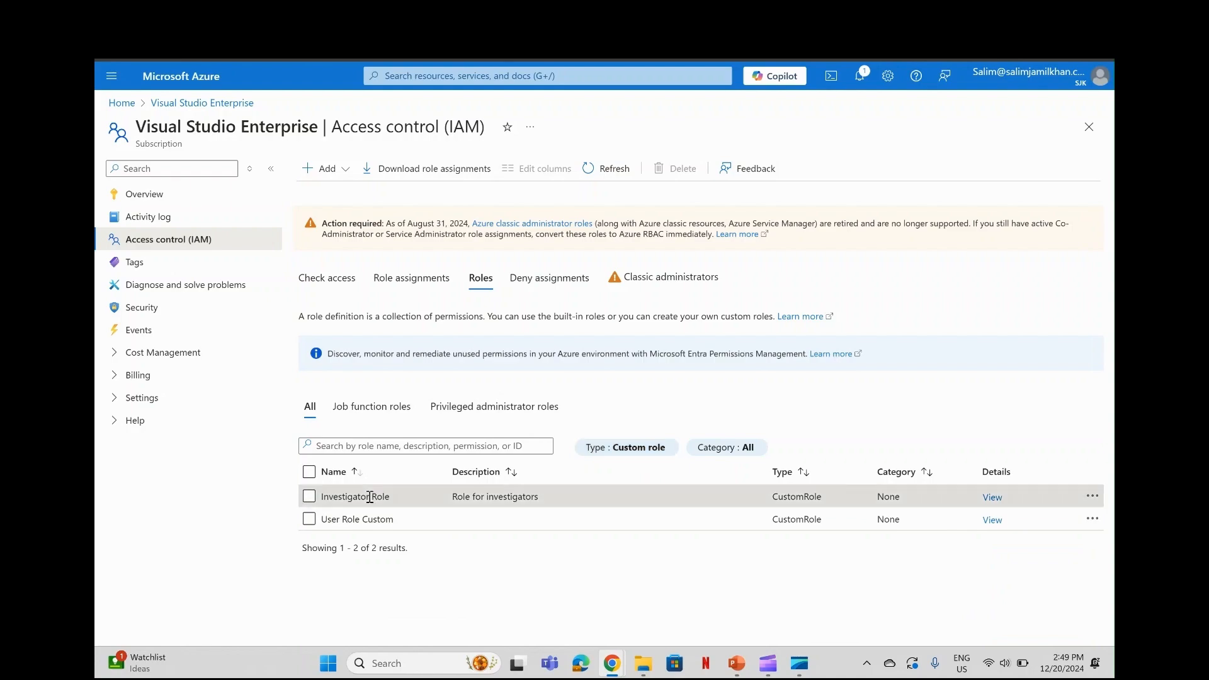
Review the permissions of the custom Investigator Role and close its details.
click(309, 496)
click(992, 497)
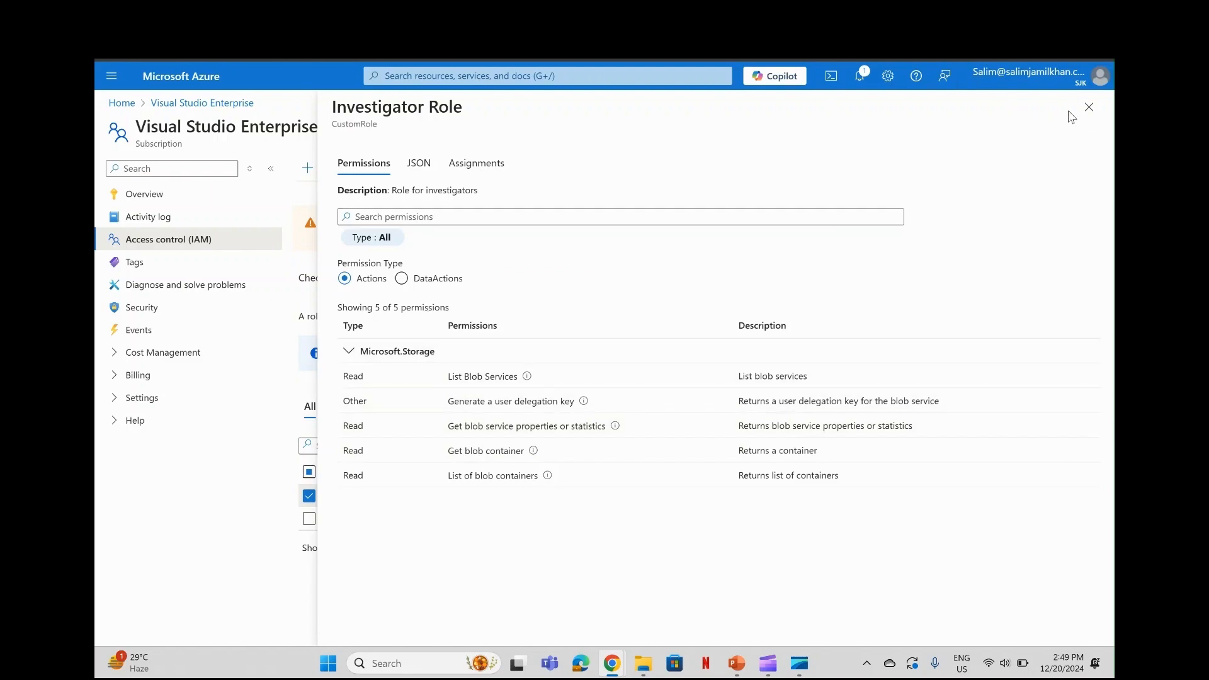
click(1089, 107)
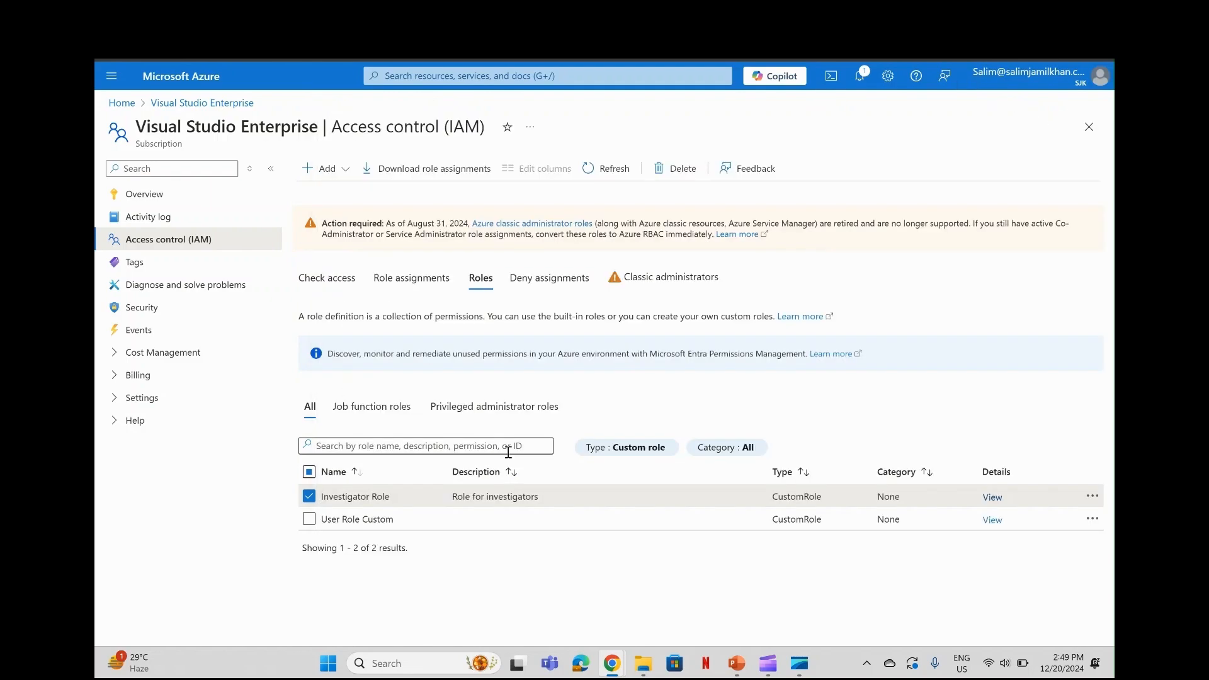
Select only User Role Custom, review its permissions including the write access on blob containers, and close its details.
click(309, 497)
click(308, 521)
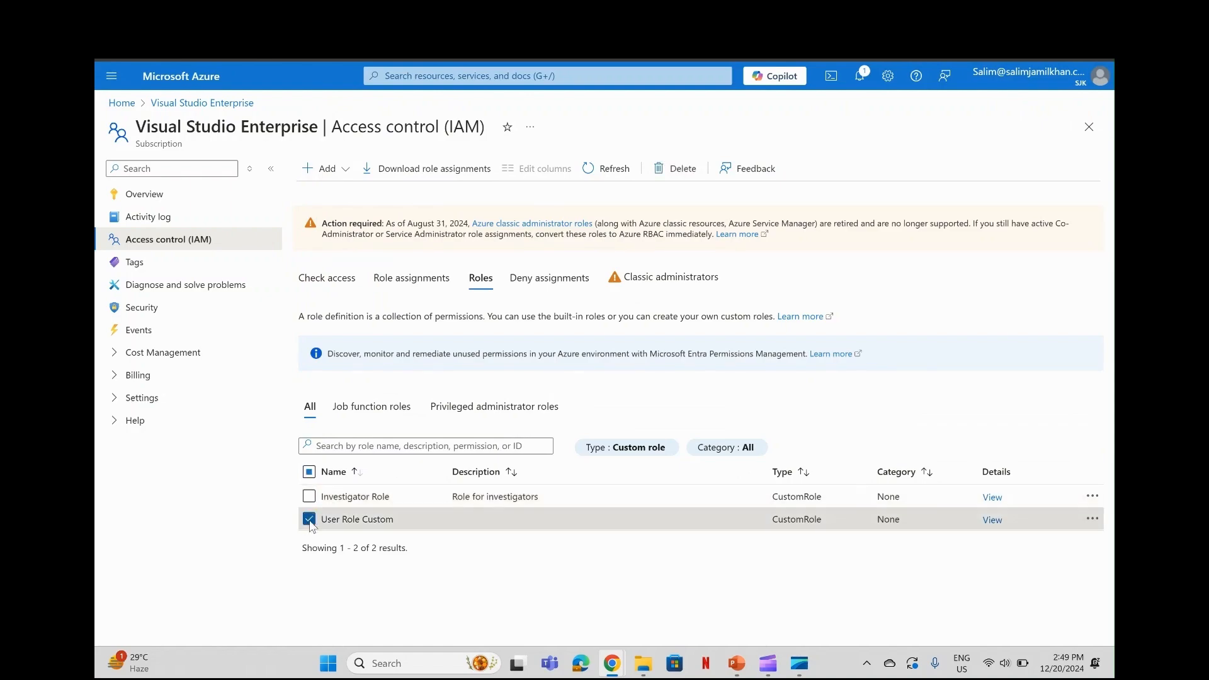
click(991, 520)
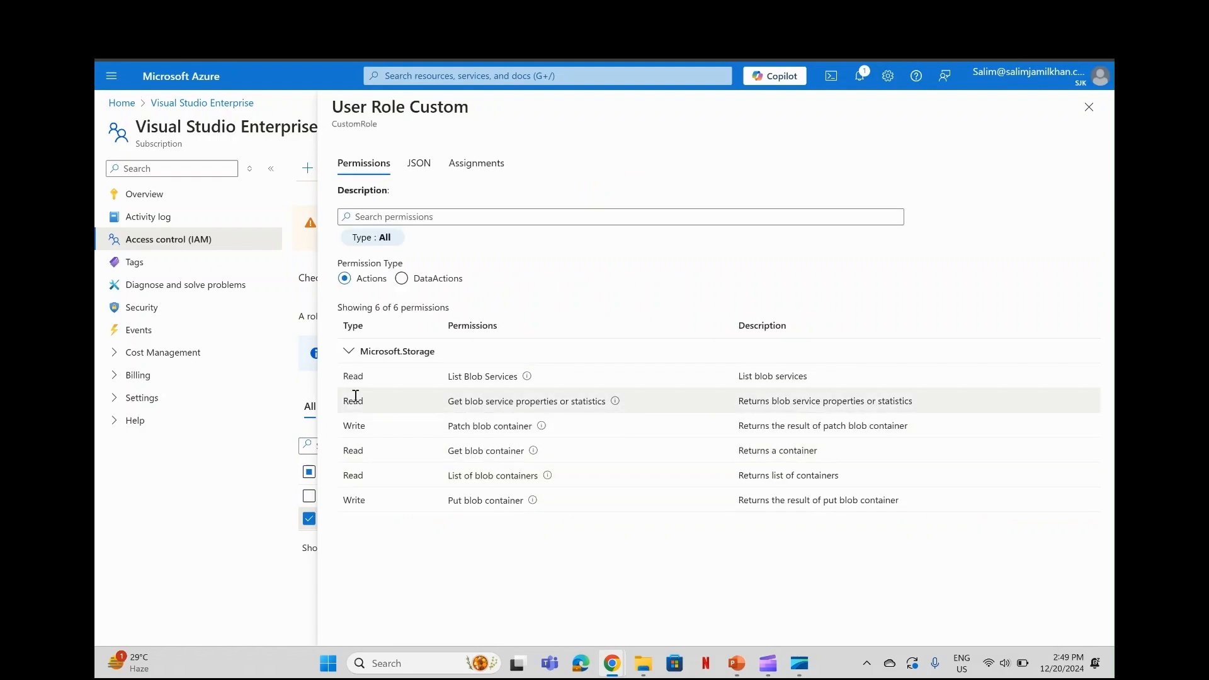
double_click(354, 427)
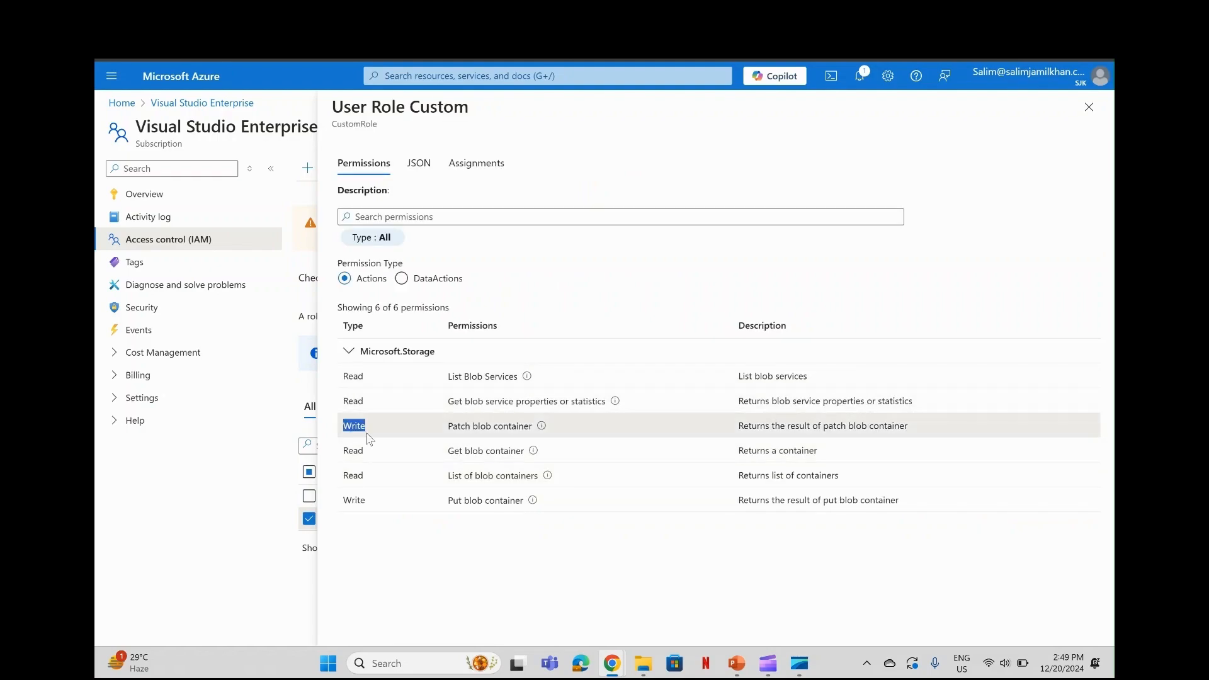
click(522, 593)
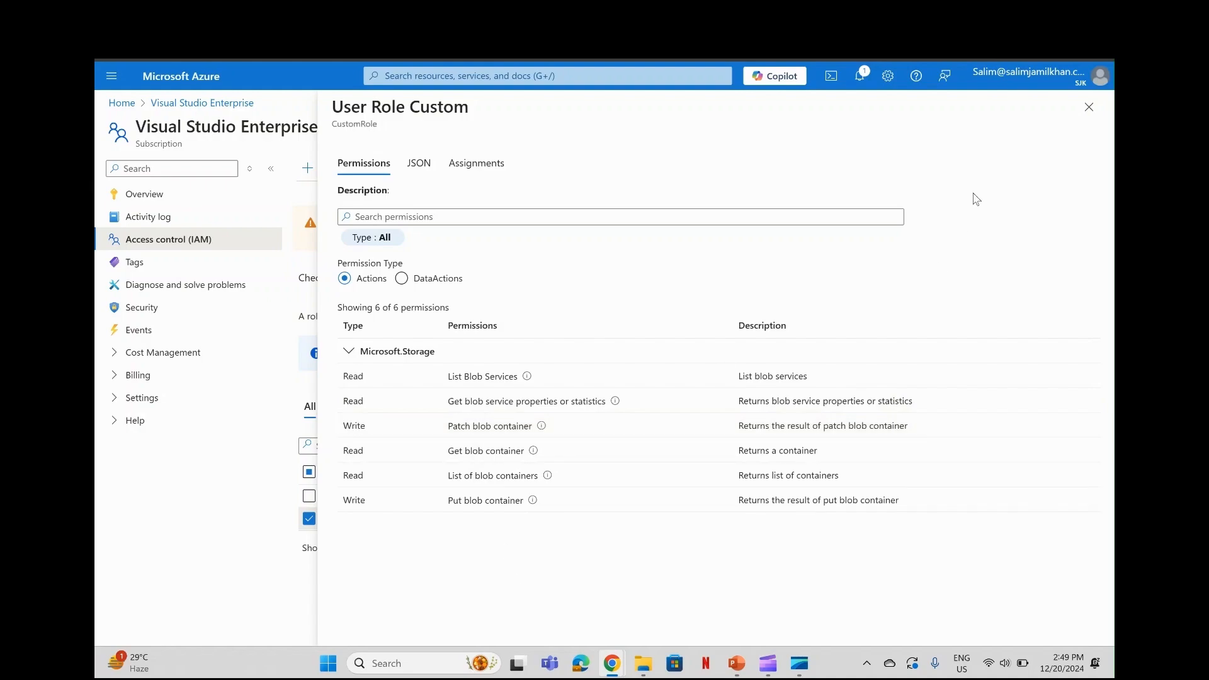
click(1088, 109)
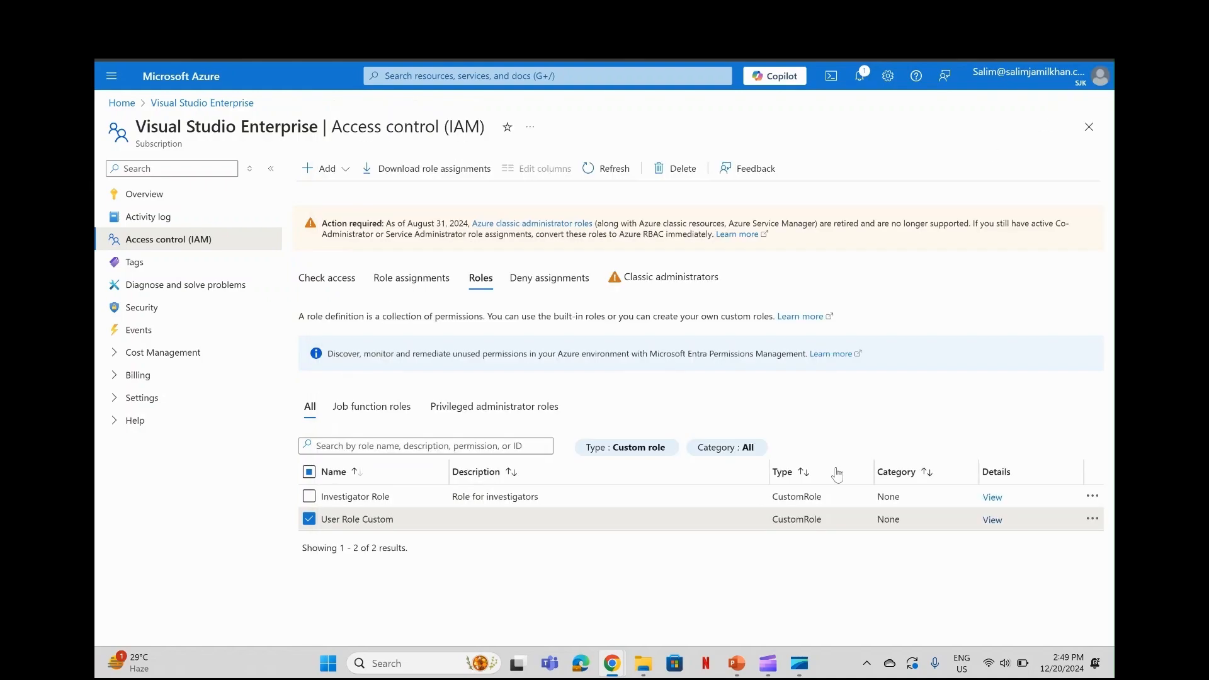
Switch back to the Microsoft Purview window.
mouse_move(612, 663)
click(555, 604)
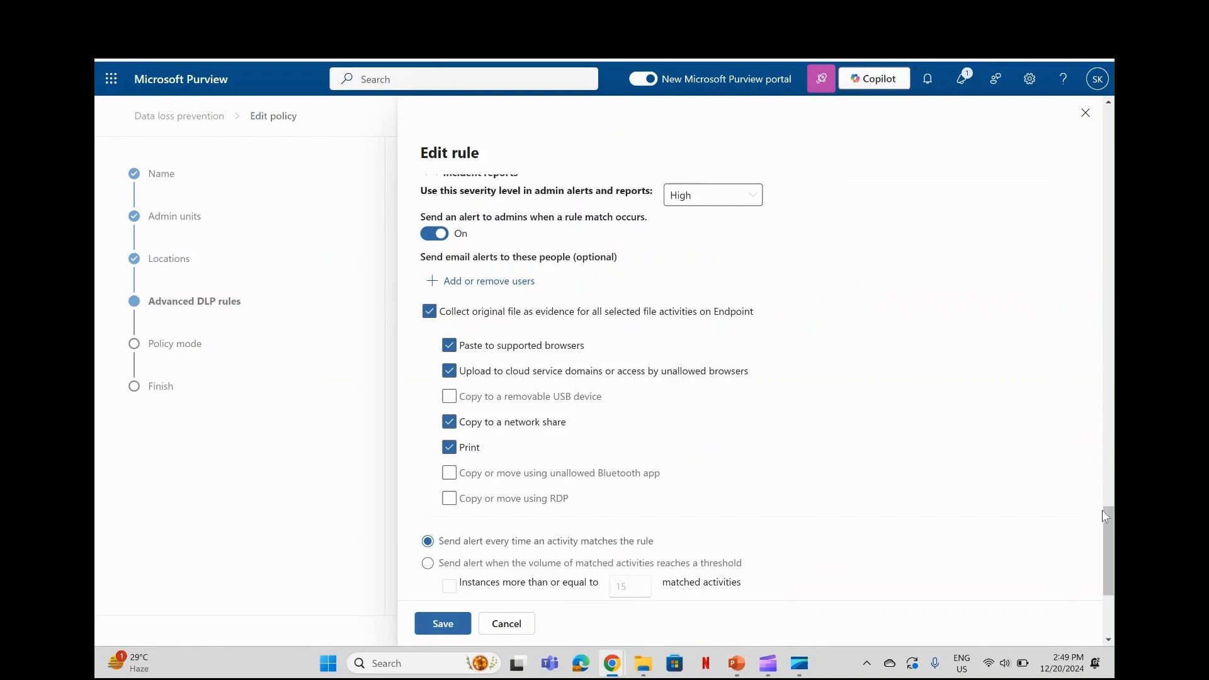
Turn the rule's admin alert off and back on, and review the endpoint evidence-collection options that depend on it.
mouse_move(1106, 519)
mouse_down()
mouse_move(1106, 458)
mouse_move(1106, 517)
mouse_up()
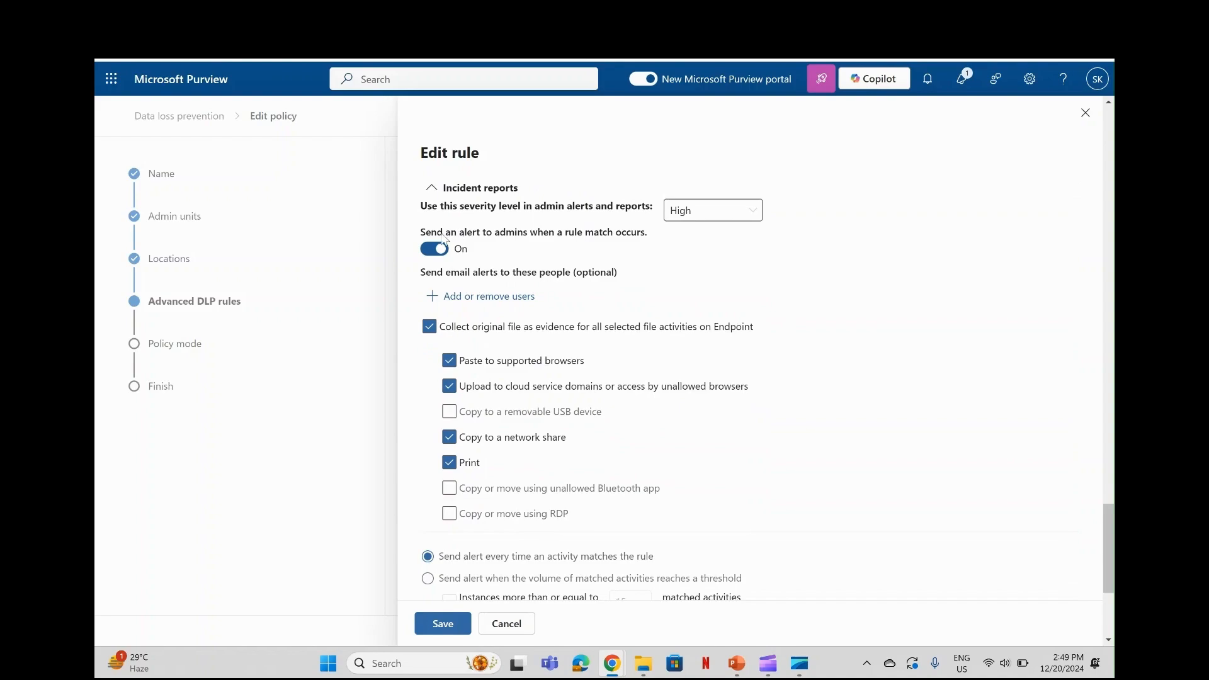
click(429, 250)
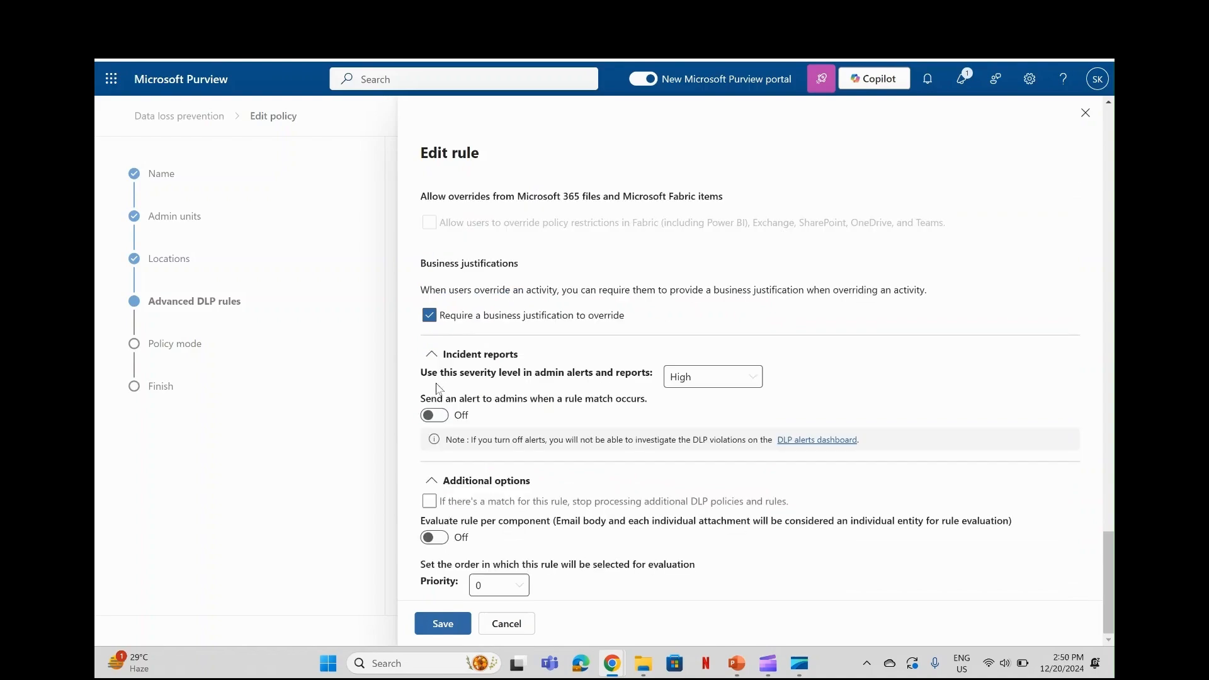
click(440, 420)
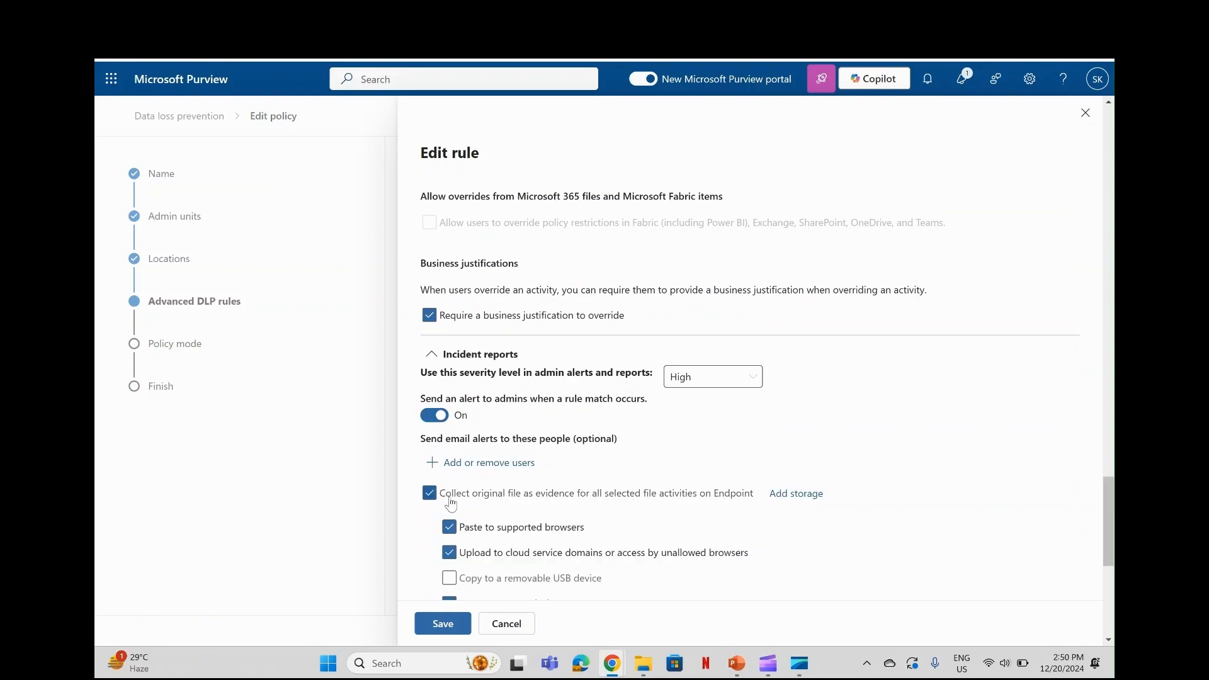
click(814, 494)
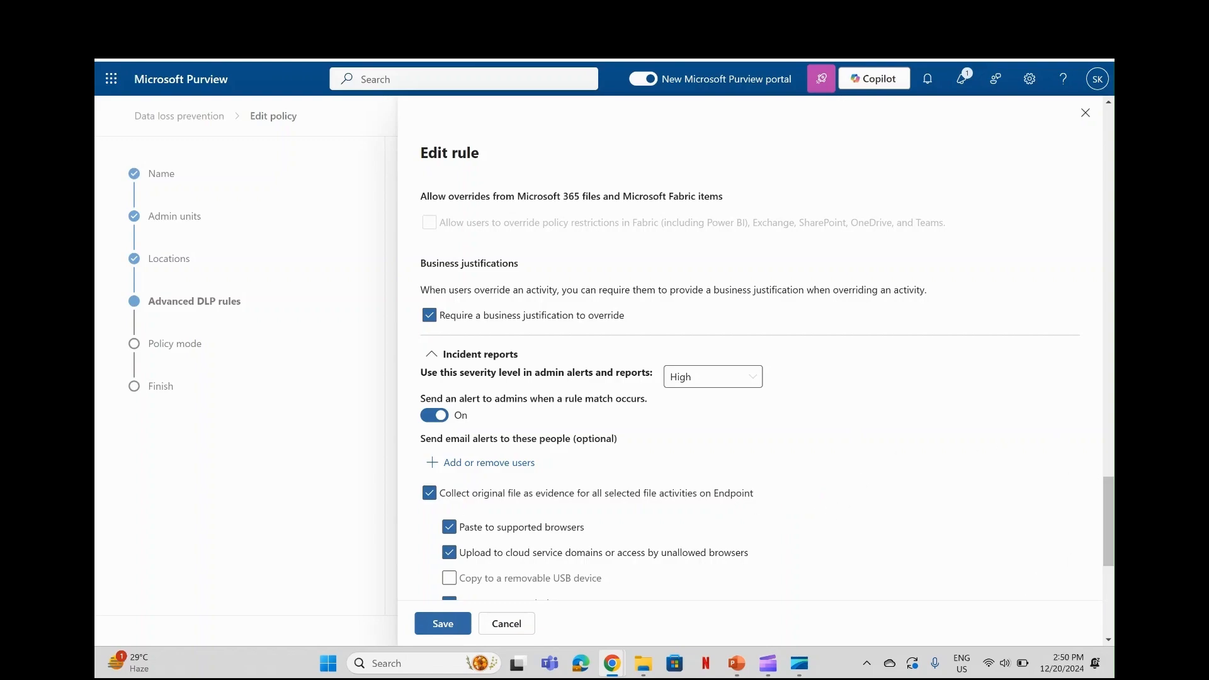
drag(1107, 528, 1106, 564)
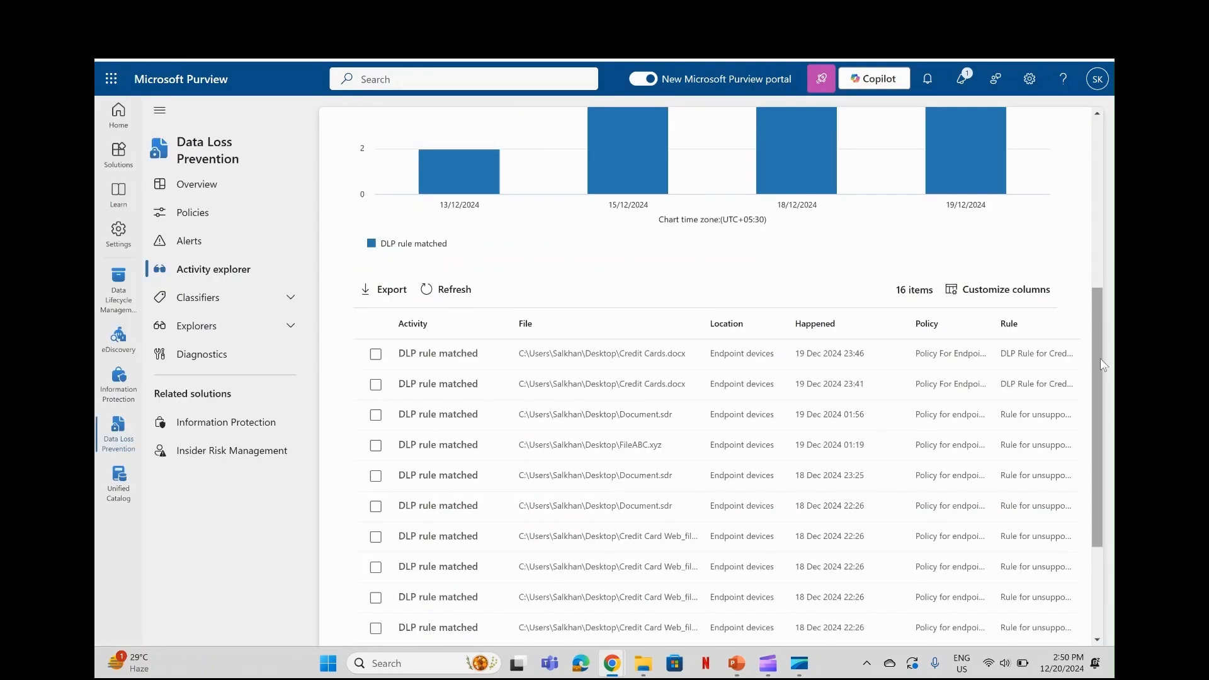
Open the DLP rule match for Credit Cards.docx from 19 Dec 2024 23:46 and review its details down to the evidence file.
mouse_move(759, 134)
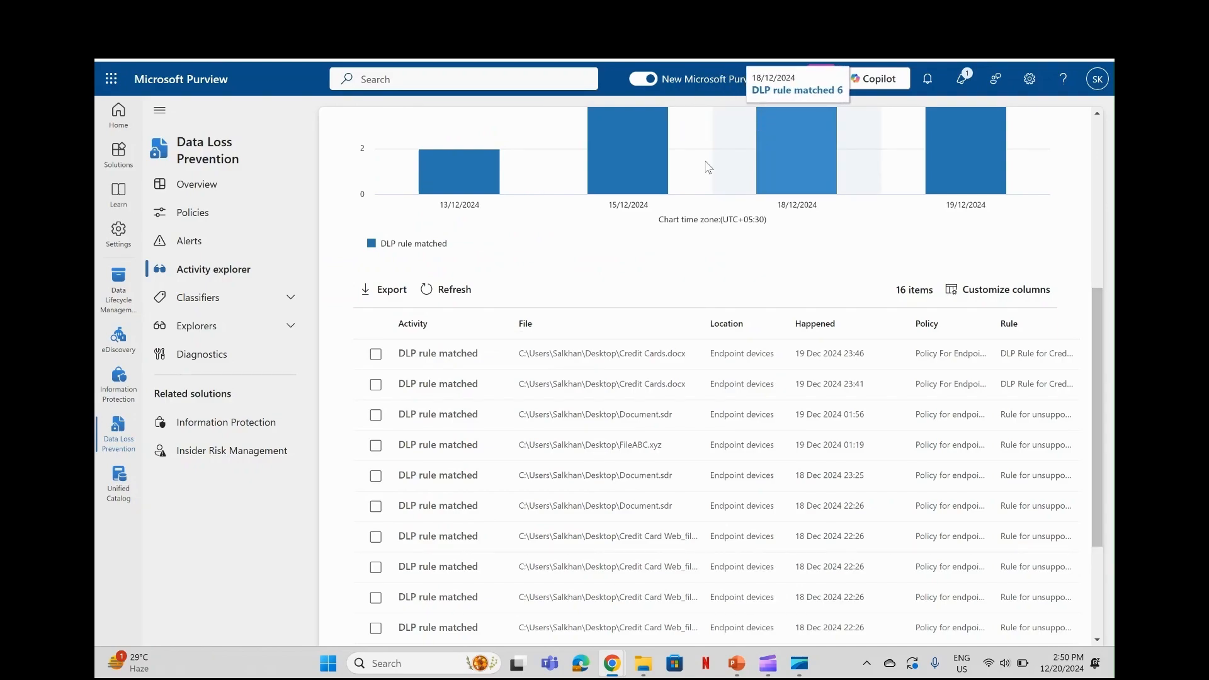
click(434, 358)
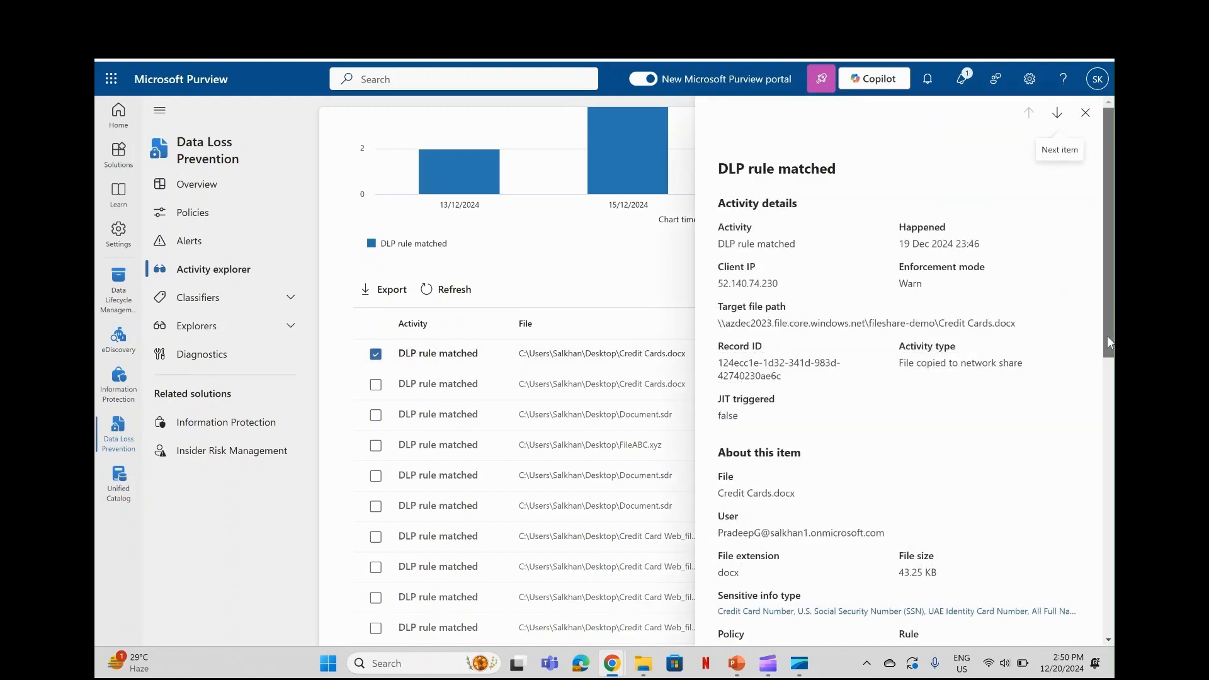
drag(1107, 335, 1107, 590)
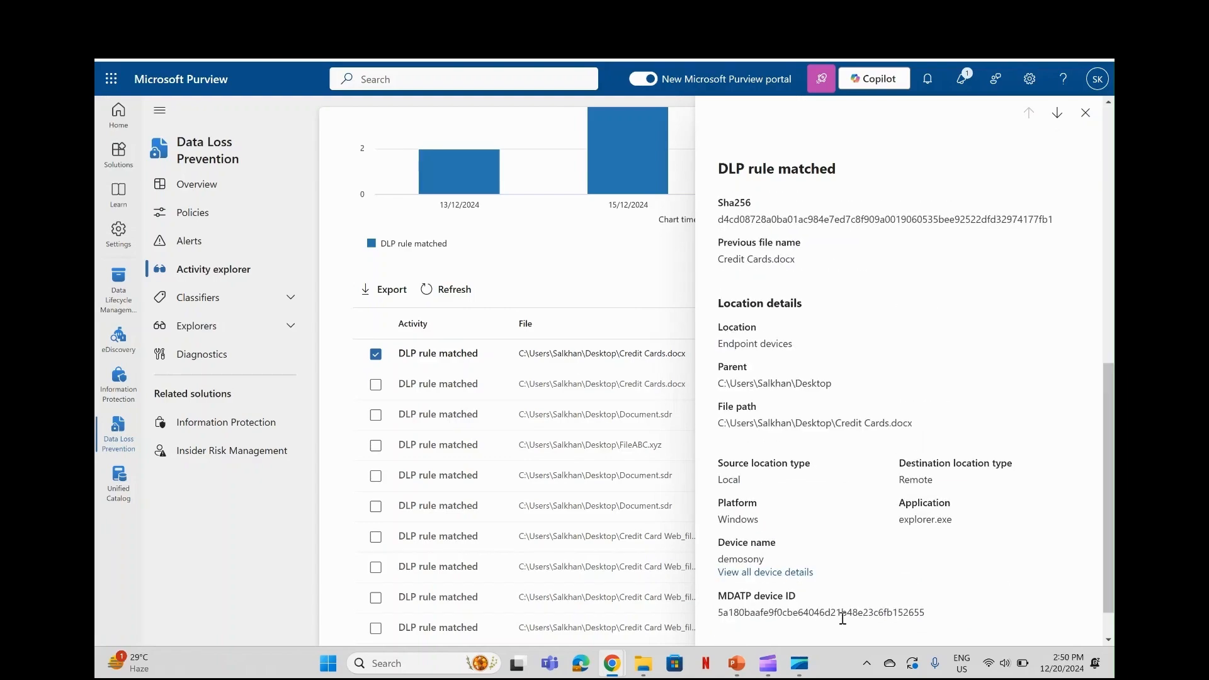
scroll(1108, 633, down, 1)
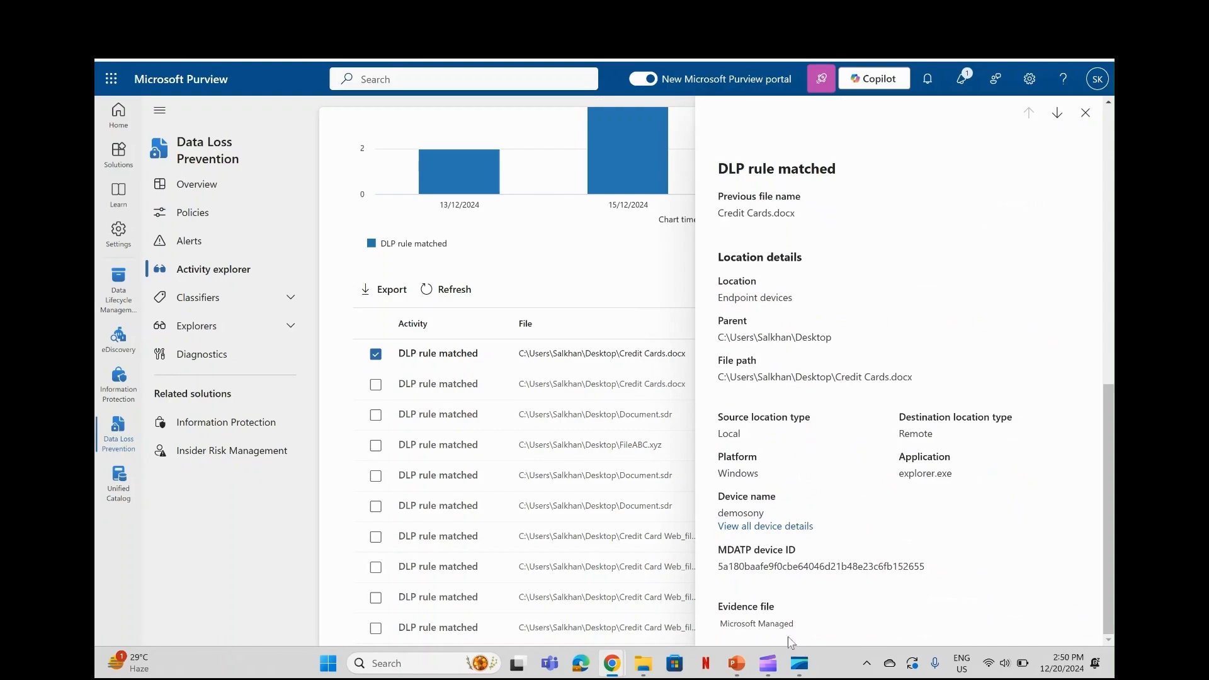
Preview the Microsoft Managed evidence file in Source View and download it.
click(756, 624)
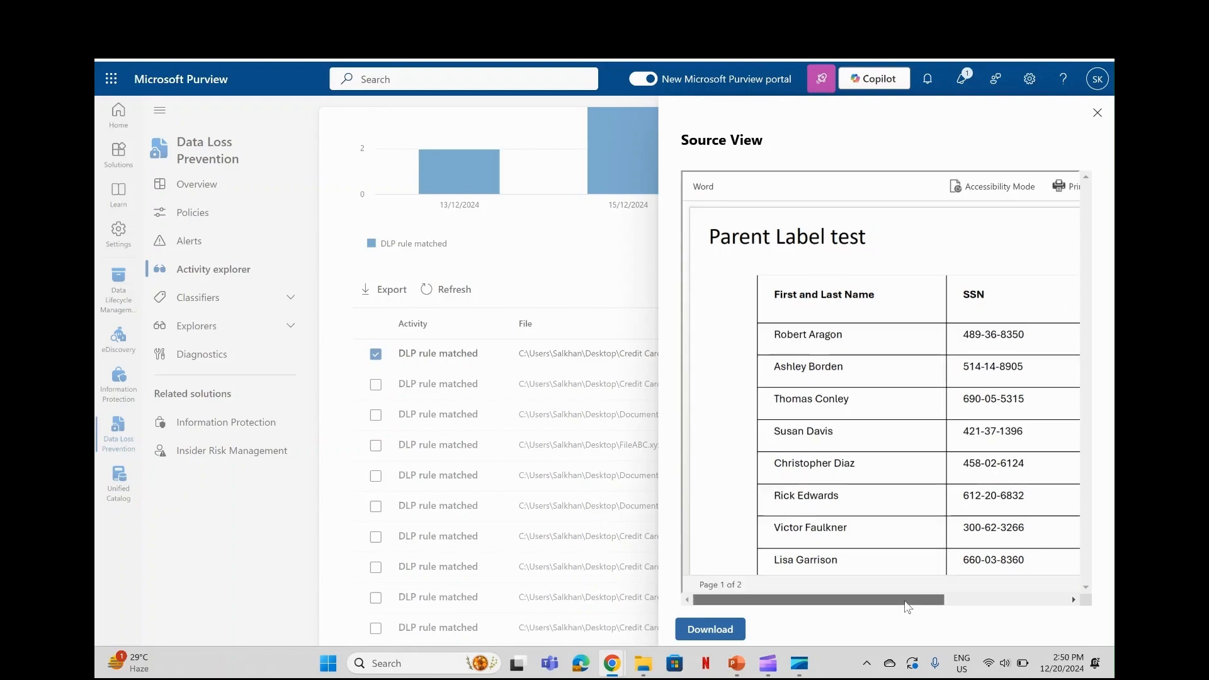
drag(904, 605, 1094, 630)
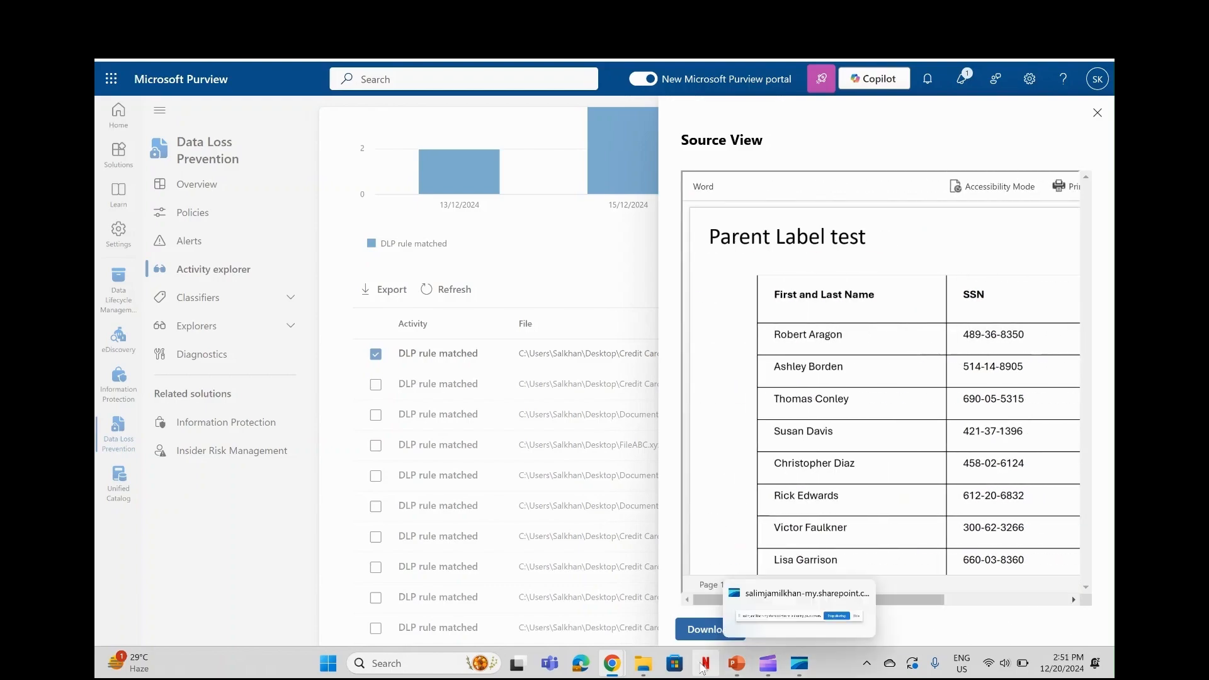
click(696, 630)
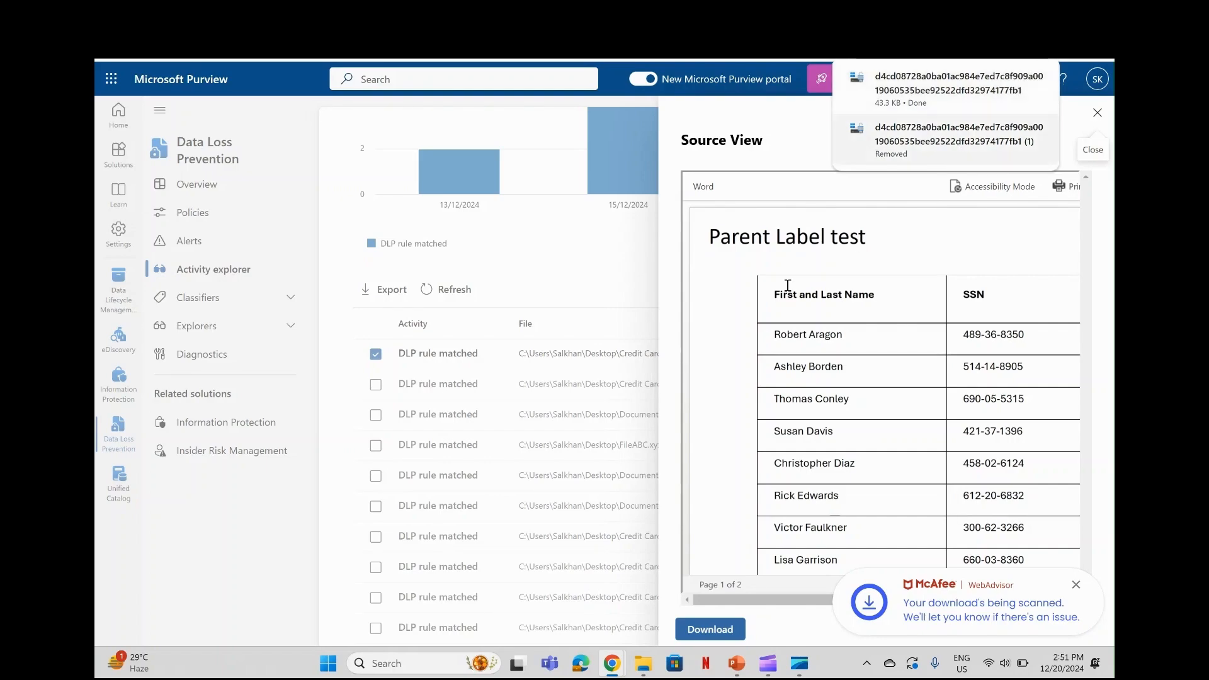
Switch to File Explorer and open the downloaded evidence file from the Downloads folder in Word, just once.
mouse_move(651, 668)
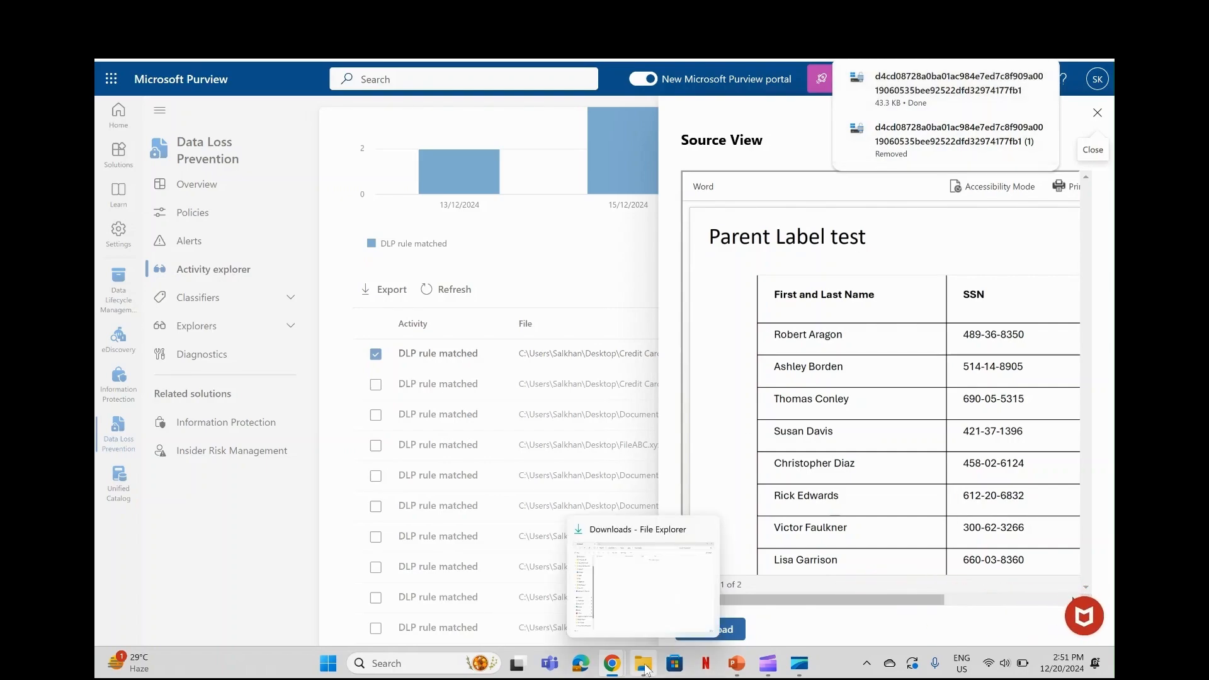
click(643, 553)
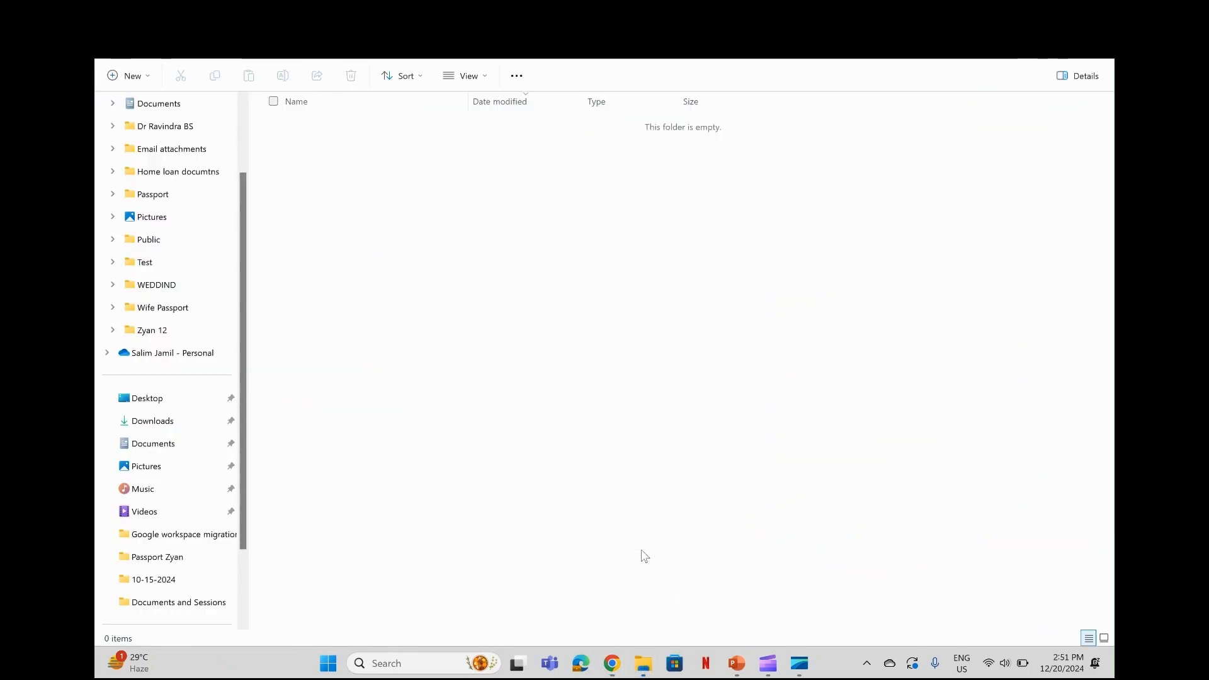
click(168, 421)
click(404, 150)
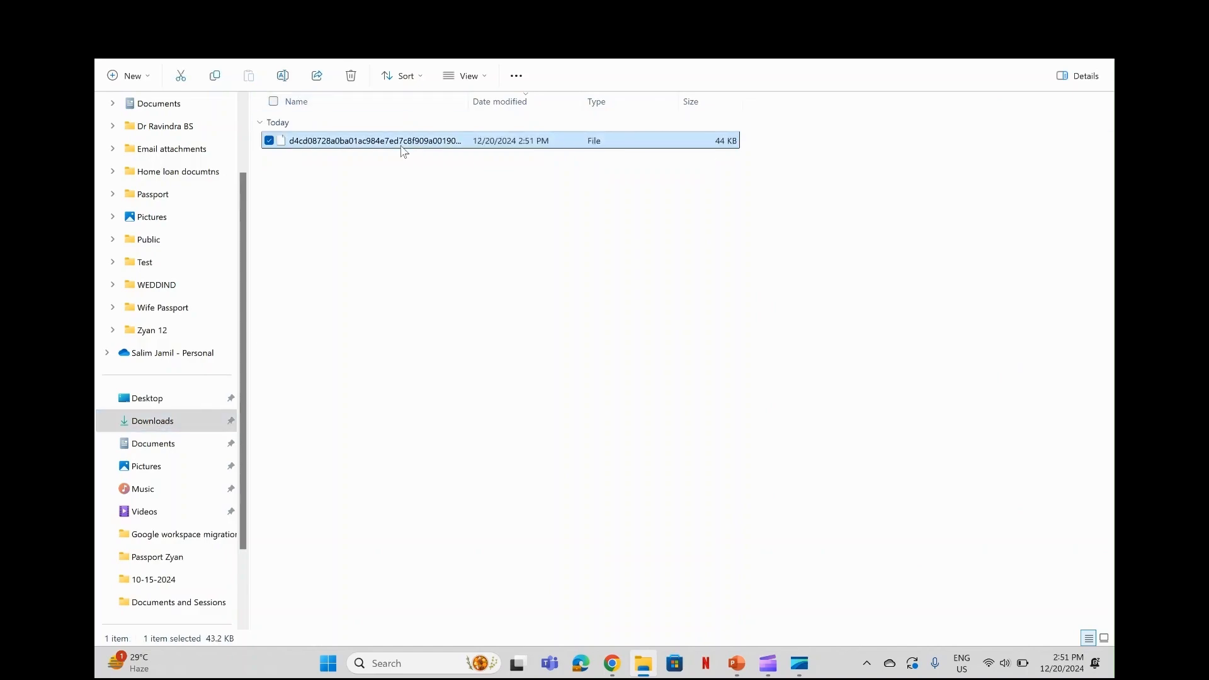
double_click(404, 149)
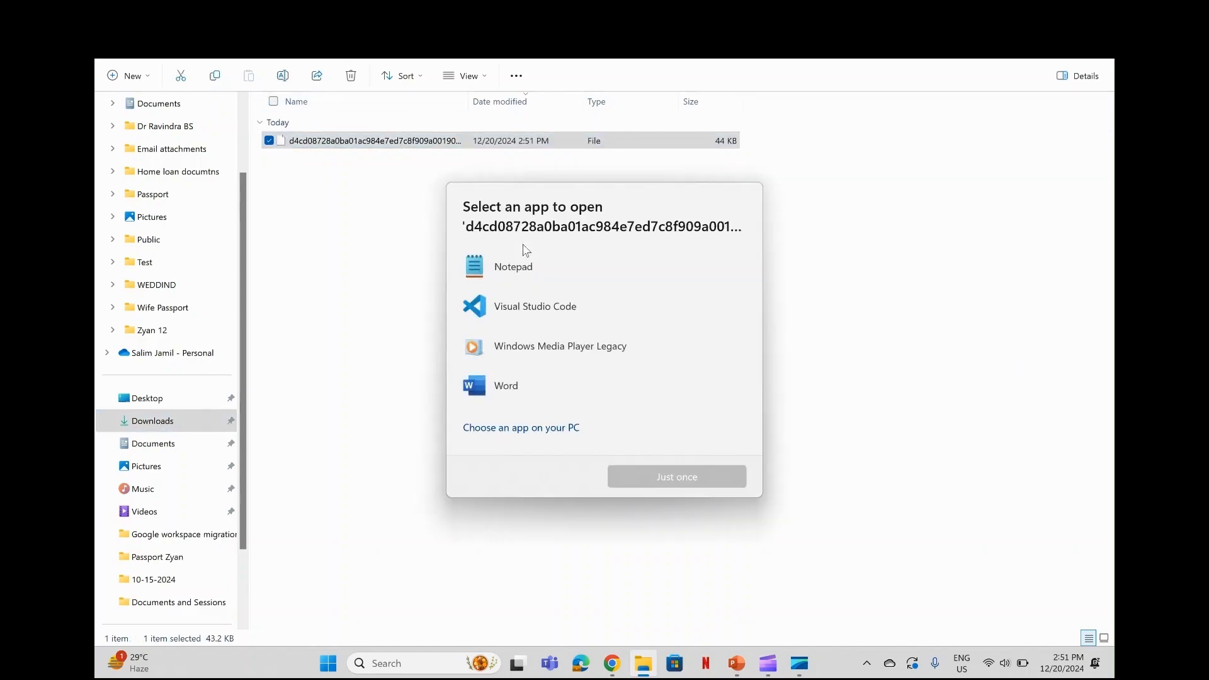
click(517, 398)
click(645, 477)
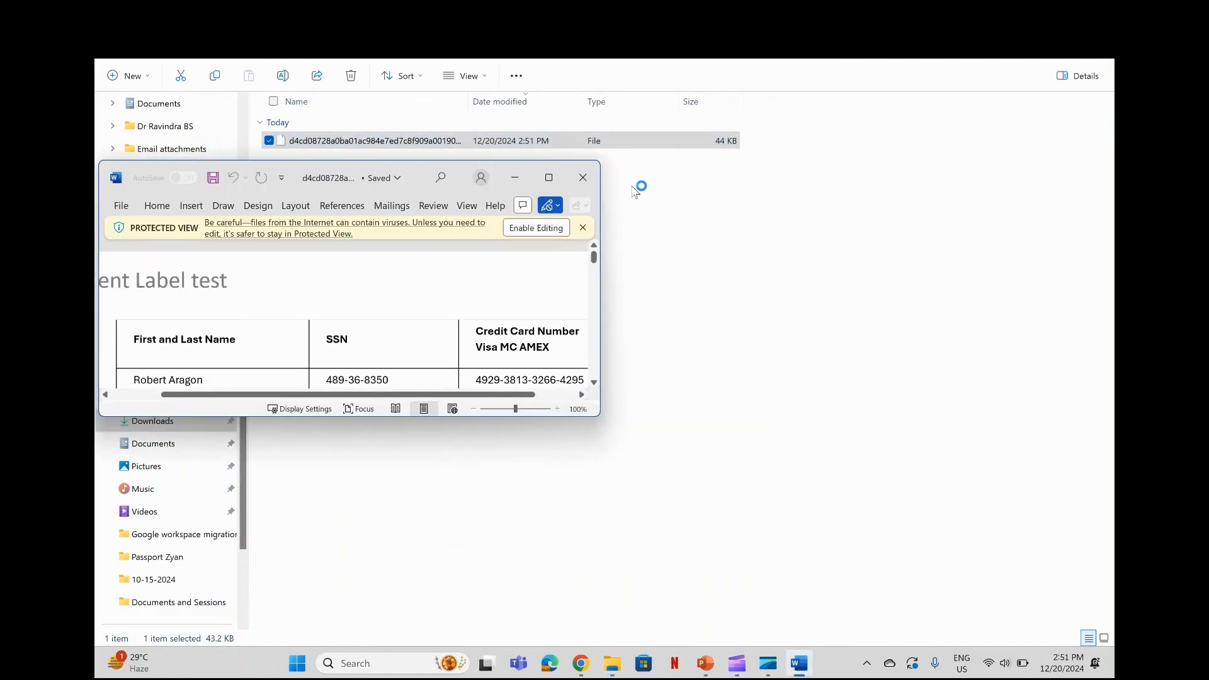
View the evidence document full size, close it, and return to Microsoft Purview.
click(551, 180)
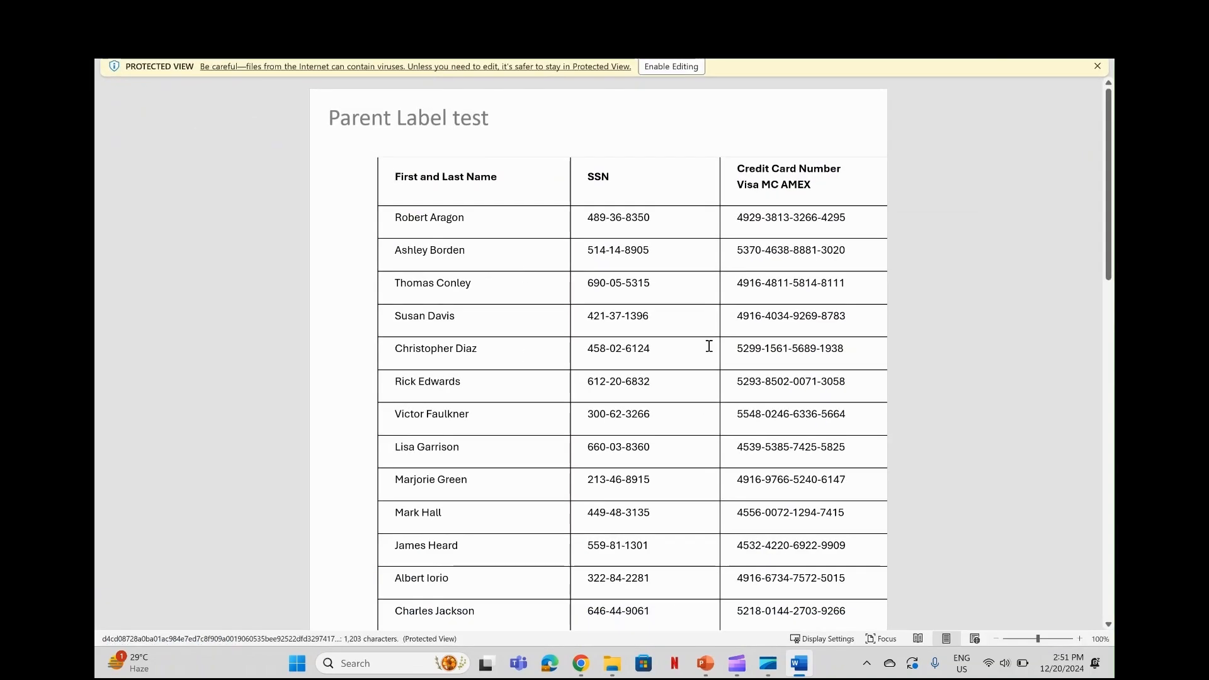
click(1099, 11)
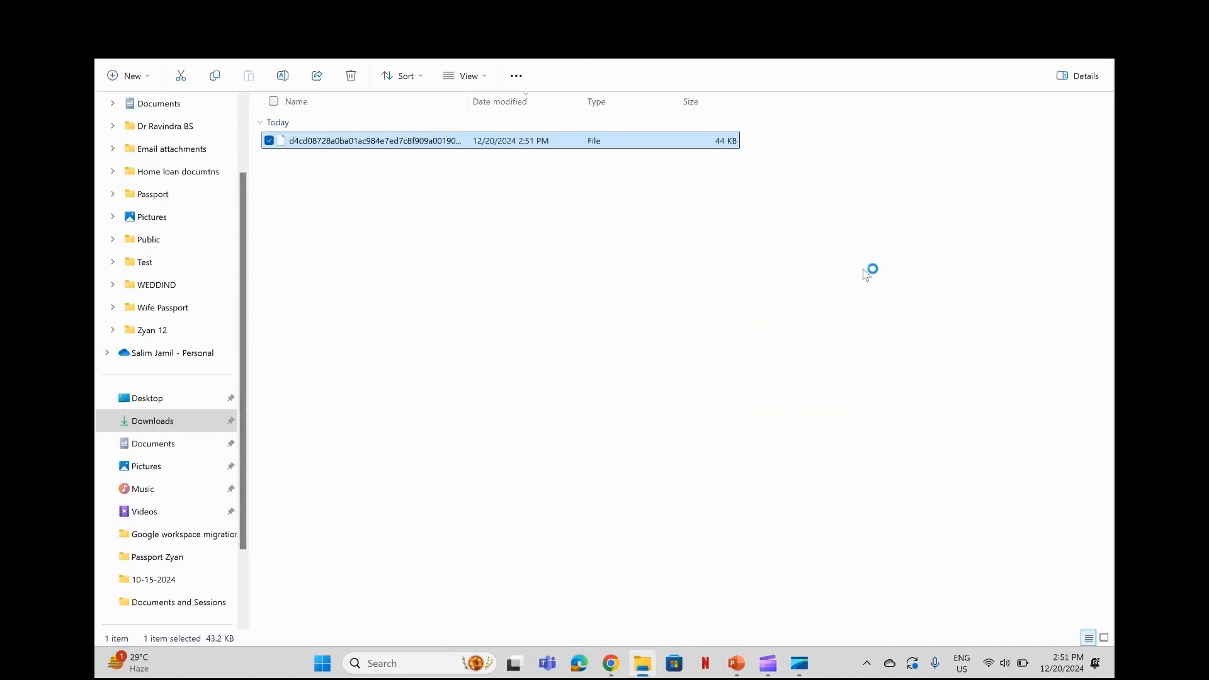
click(1032, 12)
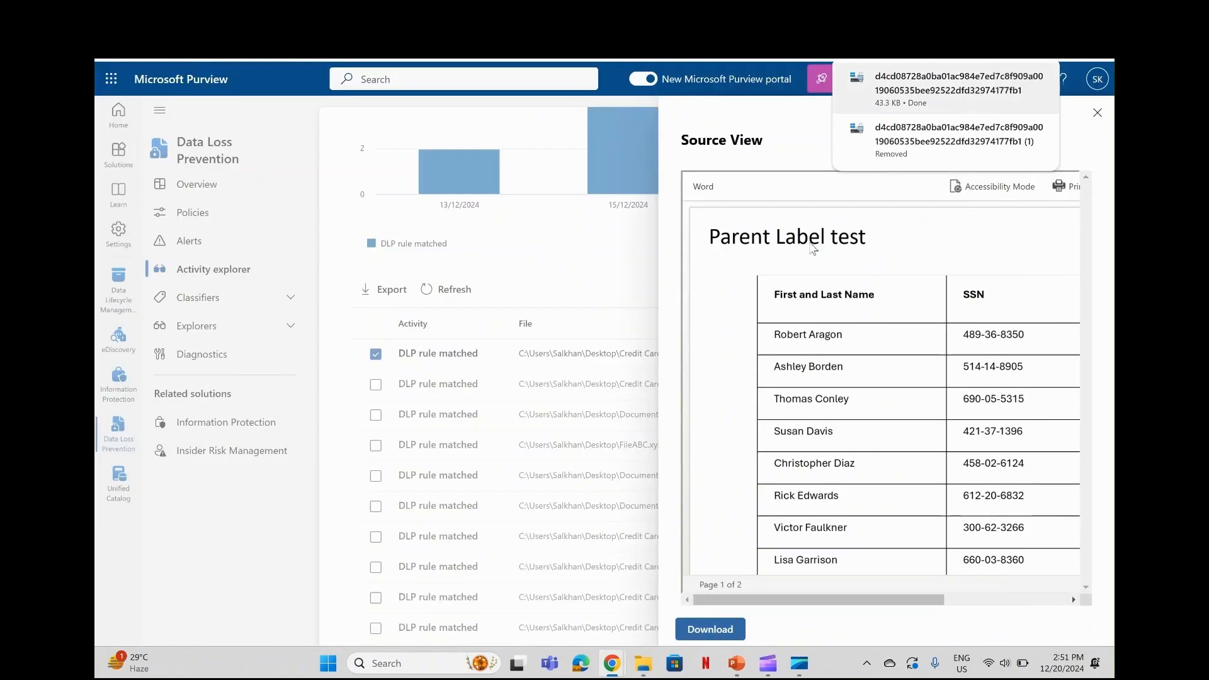
Go to the OneDrive alert for 'Test SSN and CC.docx' and review its event details and impacted entities.
click(403, 11)
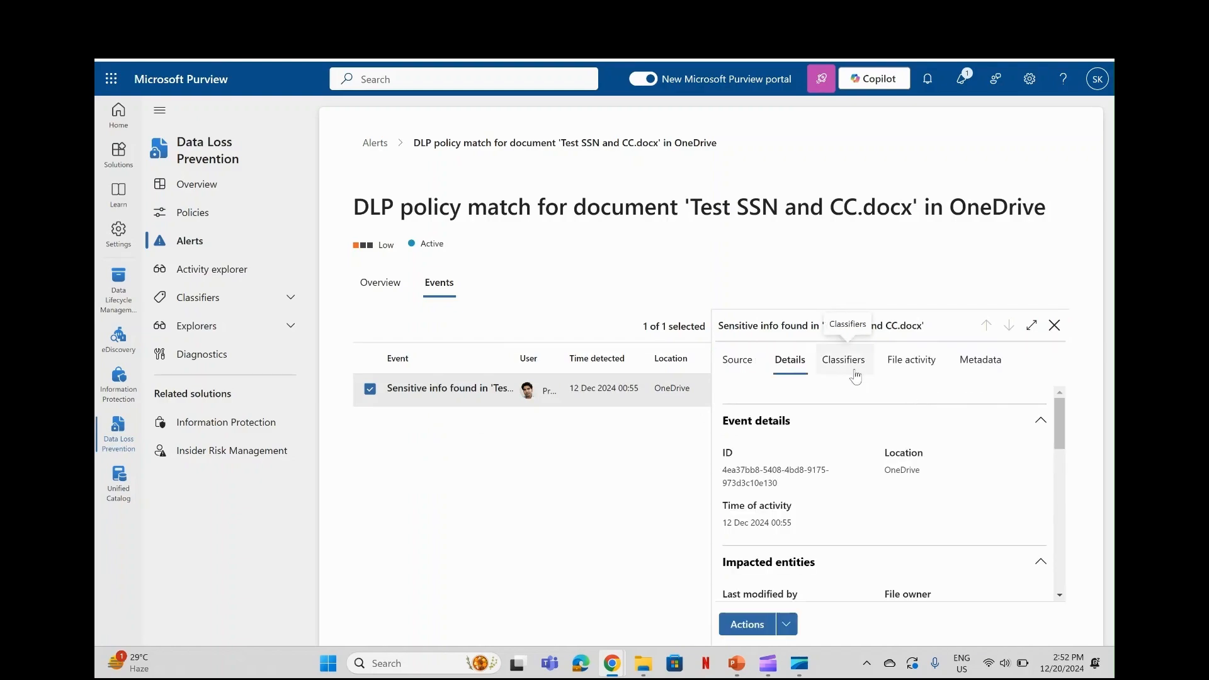
click(1059, 595)
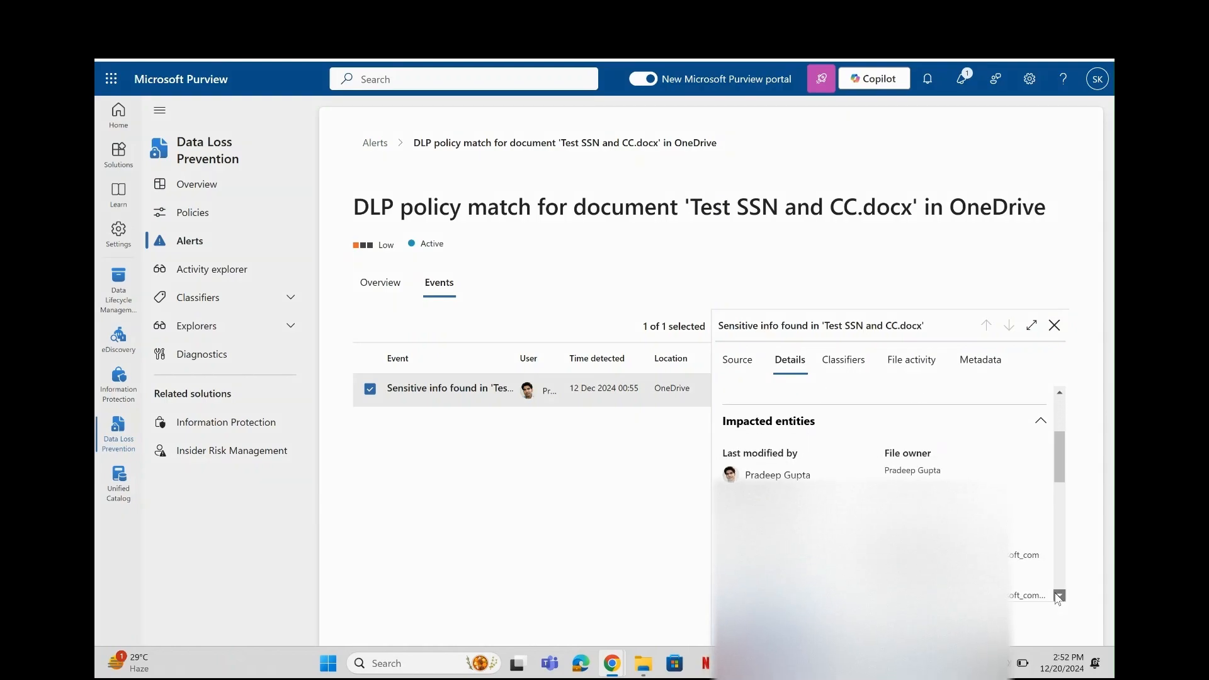
scroll(1057, 598, down, 2)
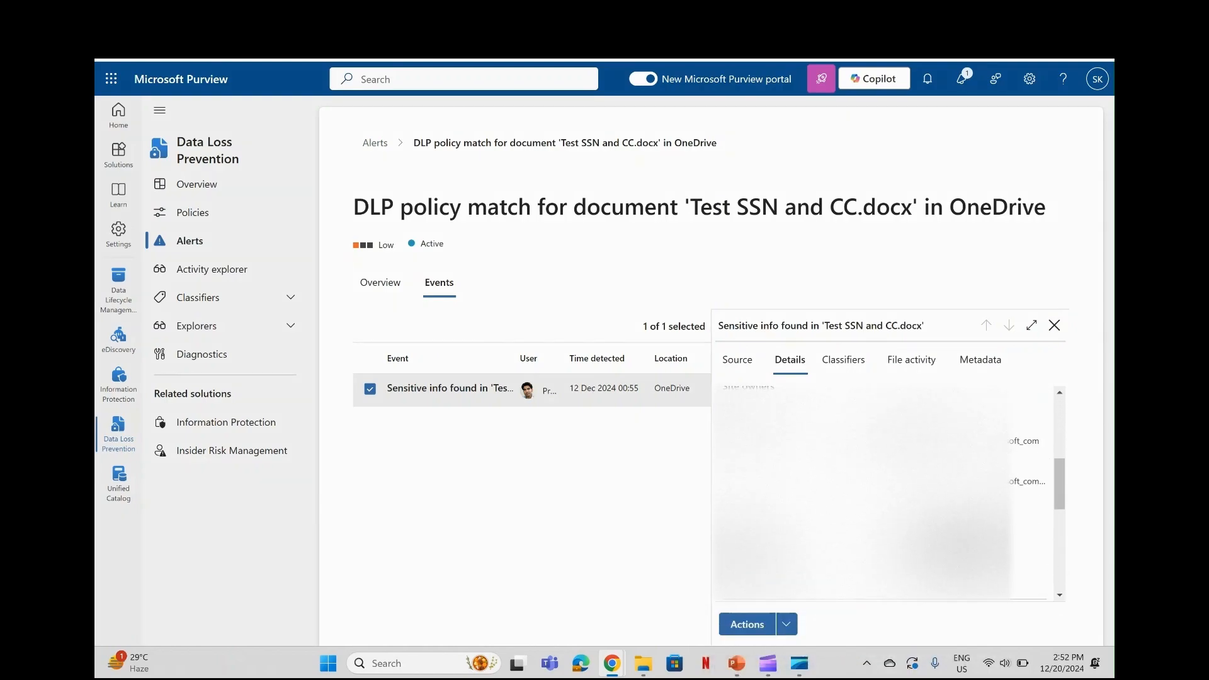
Examine the contextual summary of the credit card number matches in the event's classifiers.
click(843, 359)
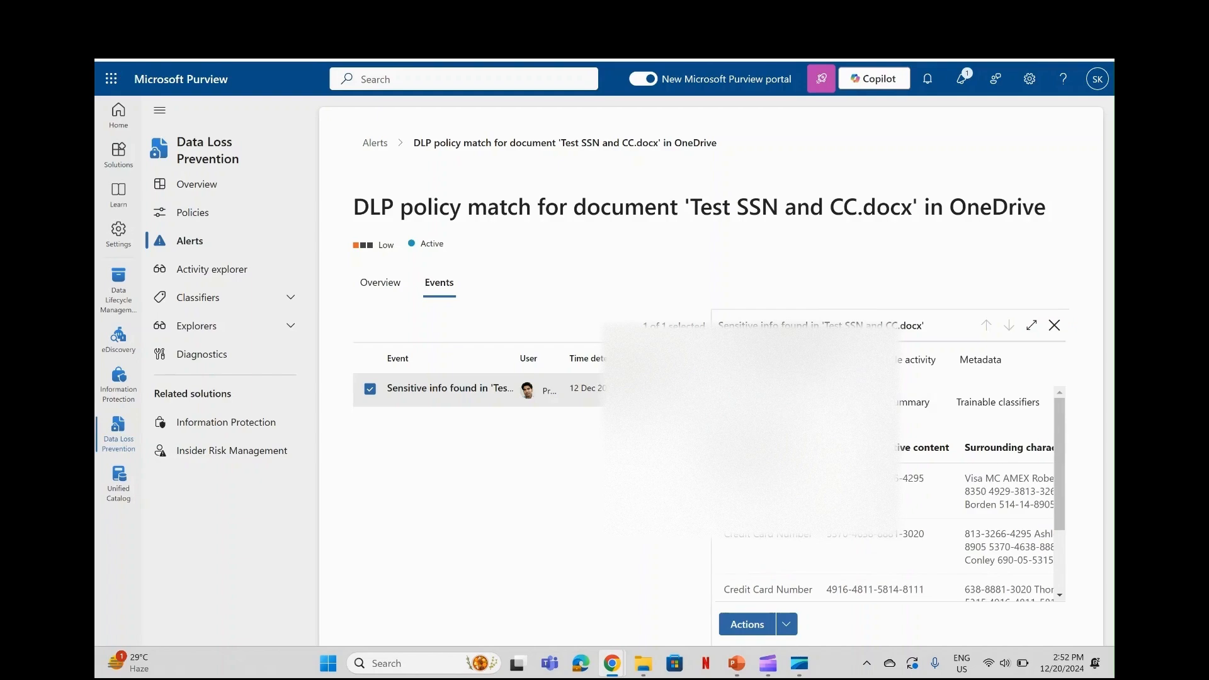
click(894, 402)
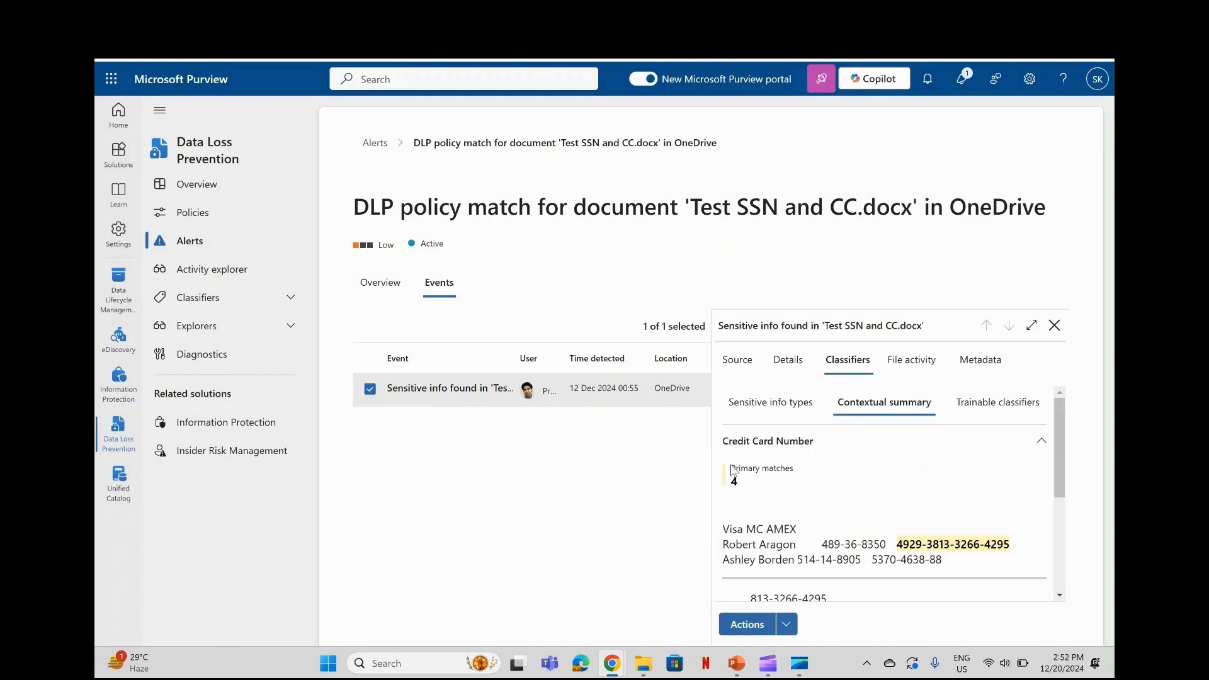
drag(745, 525, 930, 579)
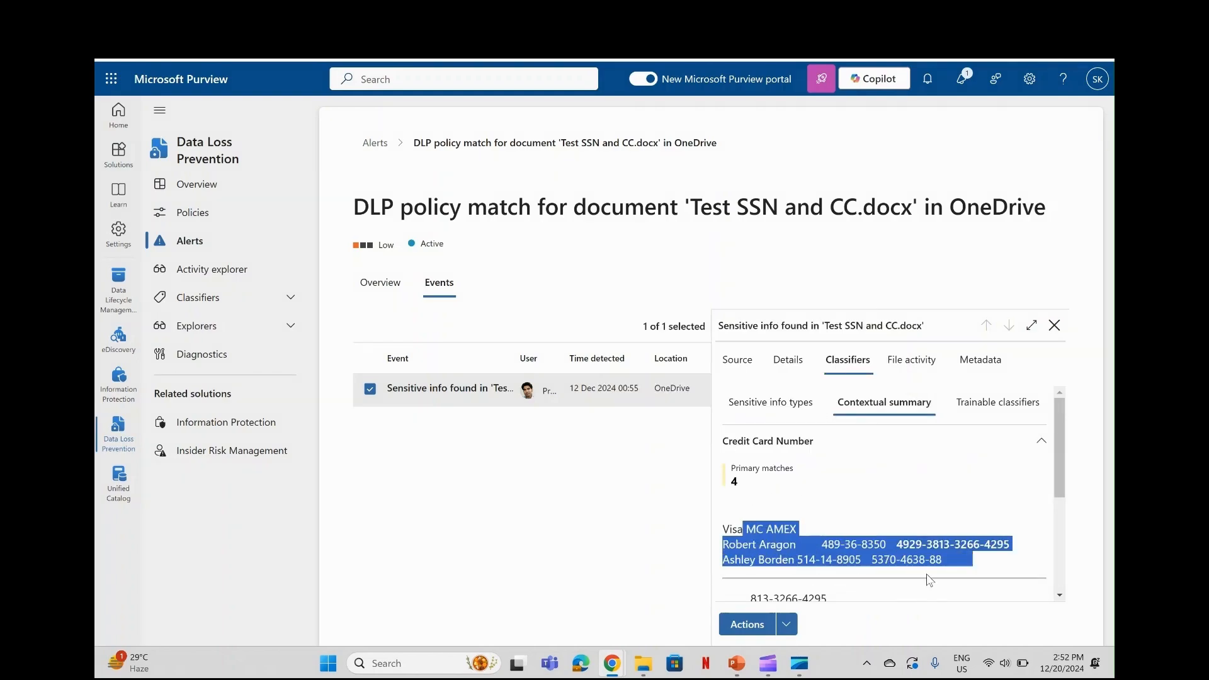
drag(1064, 473, 1078, 524)
click(998, 473)
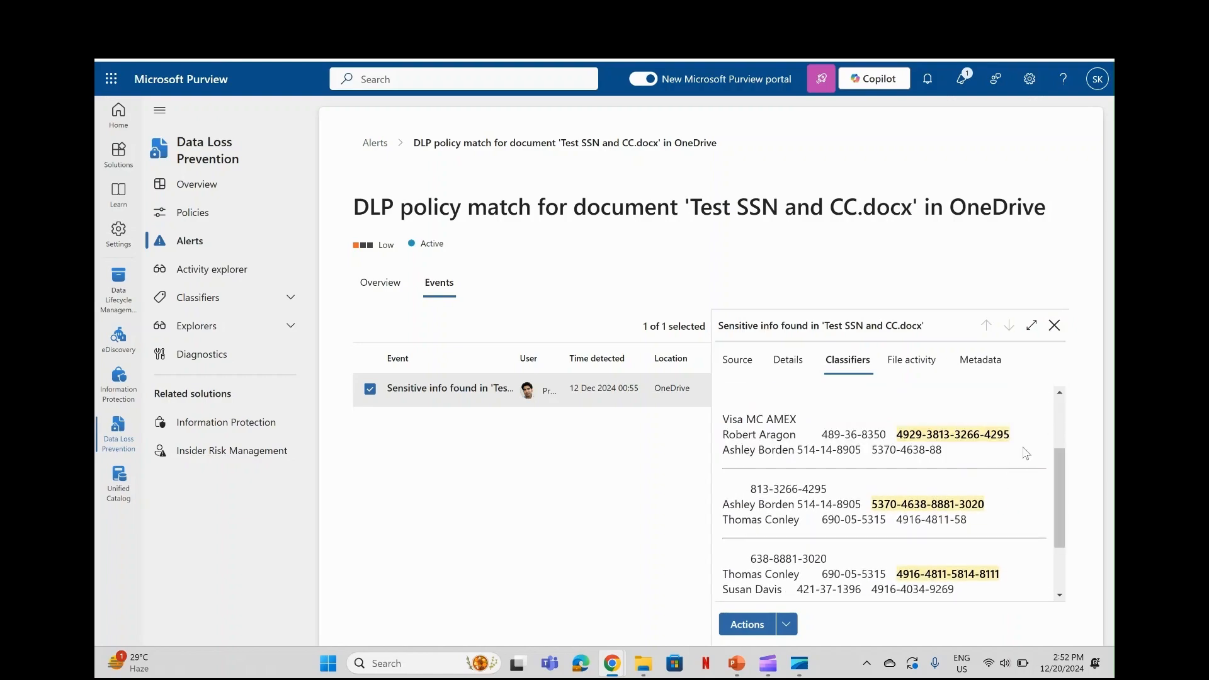
scroll(1060, 409, up, 2)
scroll(1060, 409, up, 2)
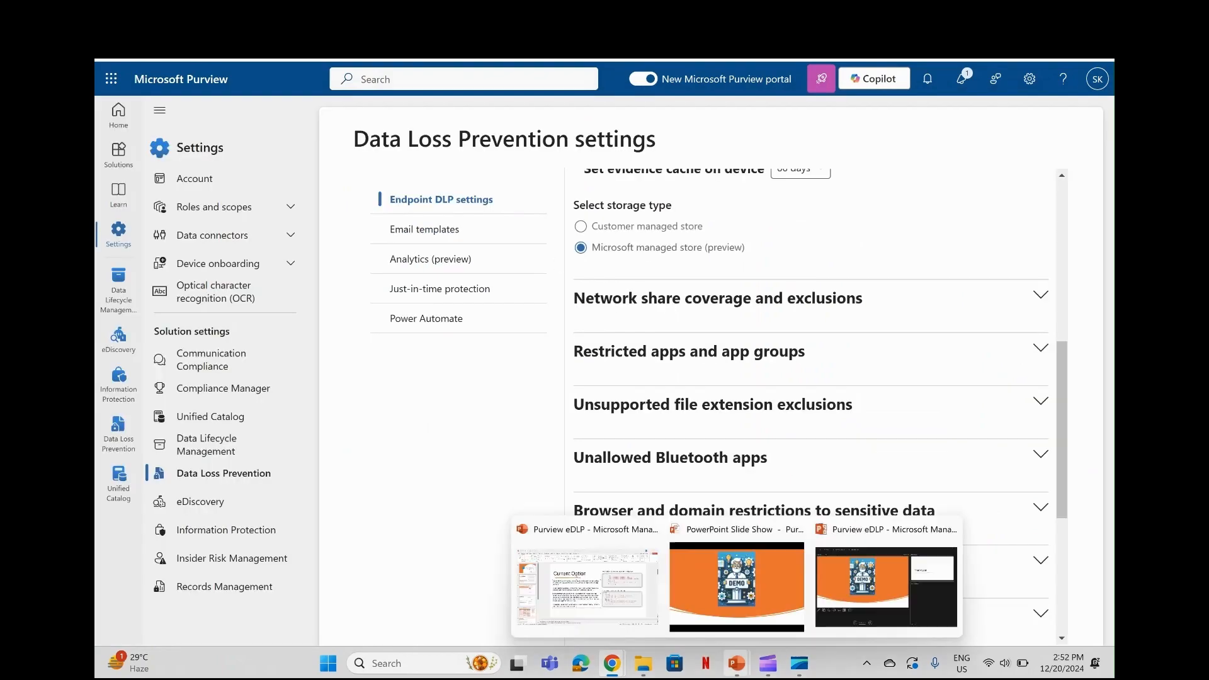
Switch to the PowerPoint slide show and advance from the Demo slide to the Thank you slide.
mouse_move(736, 663)
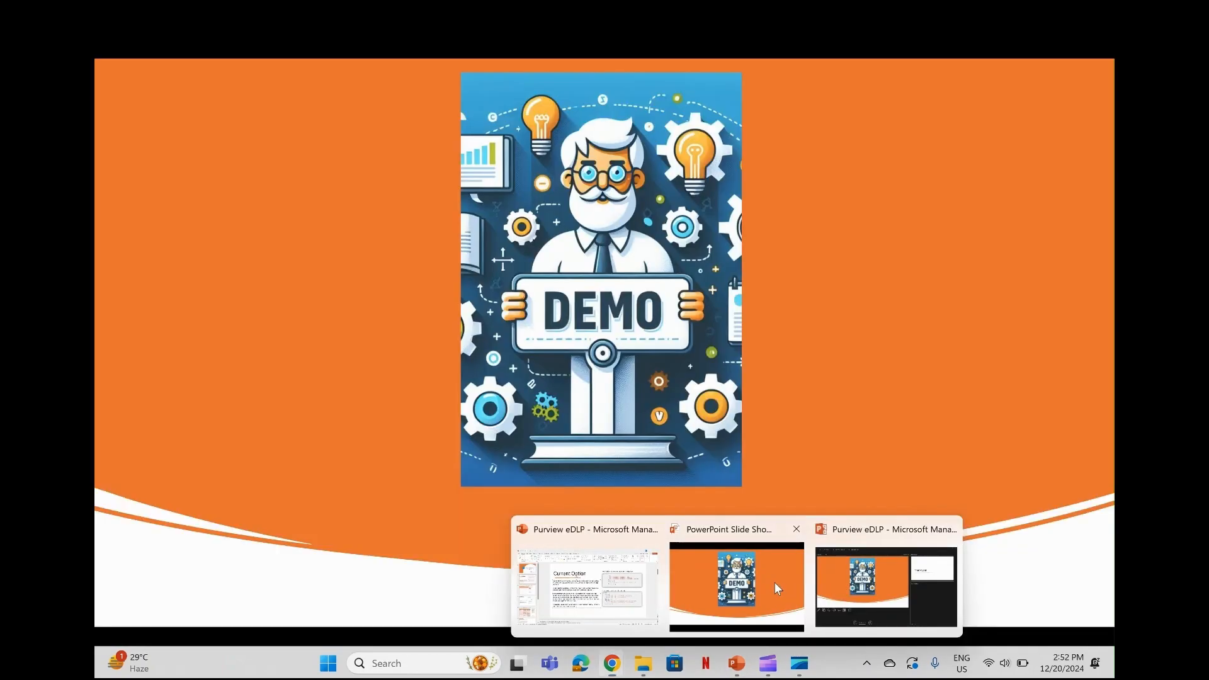
click(773, 581)
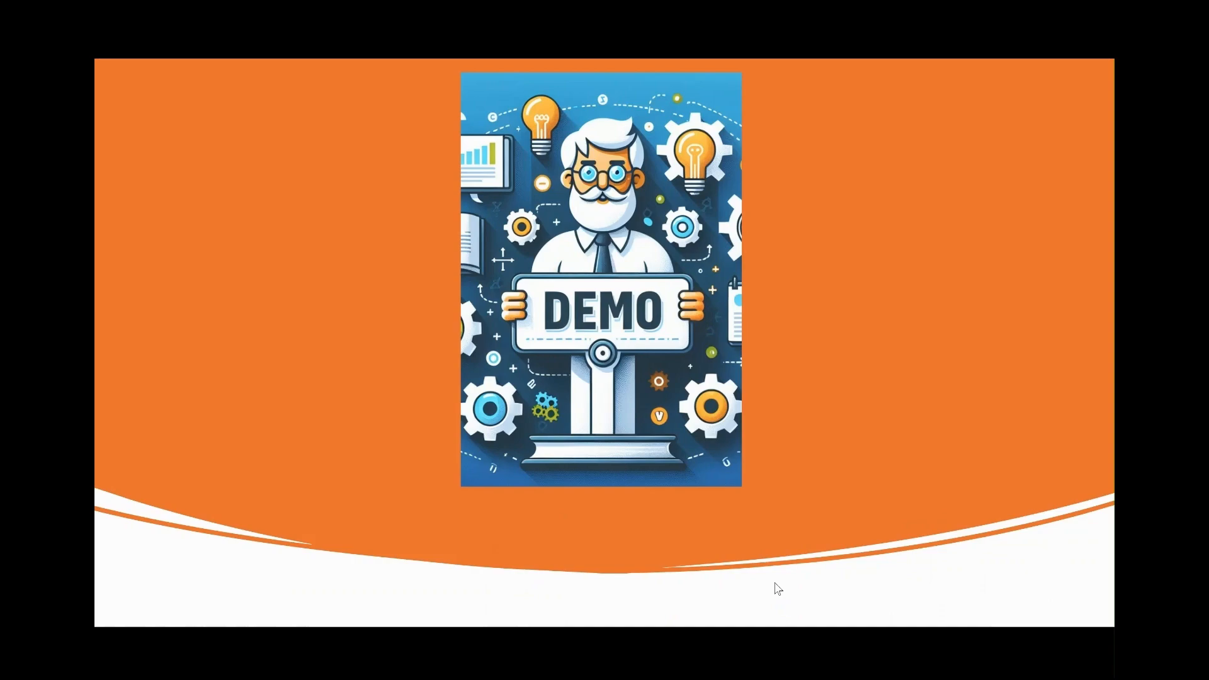
click(774, 583)
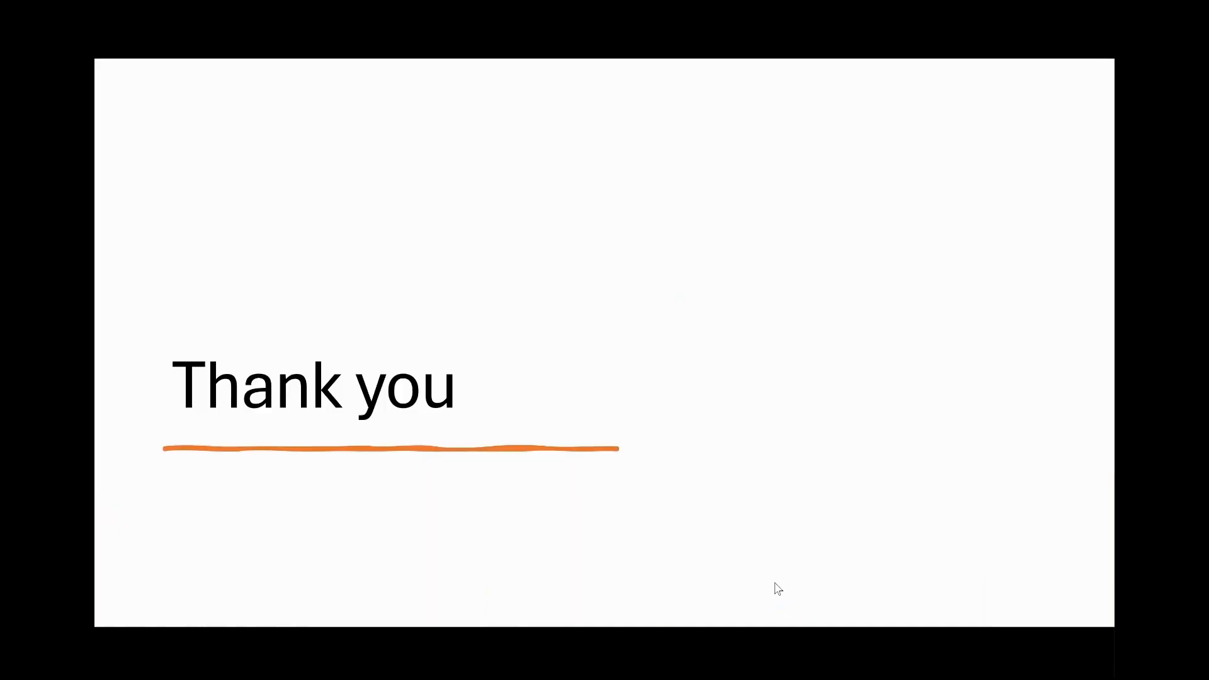